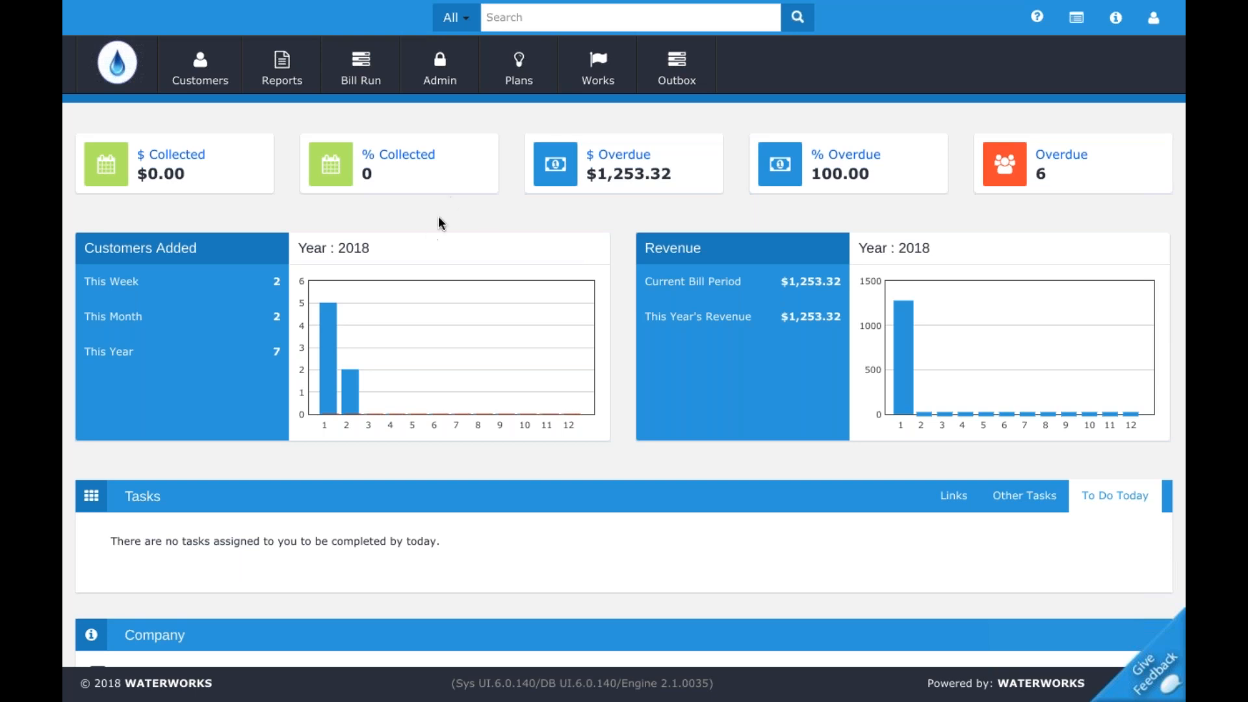
- Open the reminder schedule in the administration settings and rename the Second Disconnection reminder as Disconnection
left_click(441, 77)
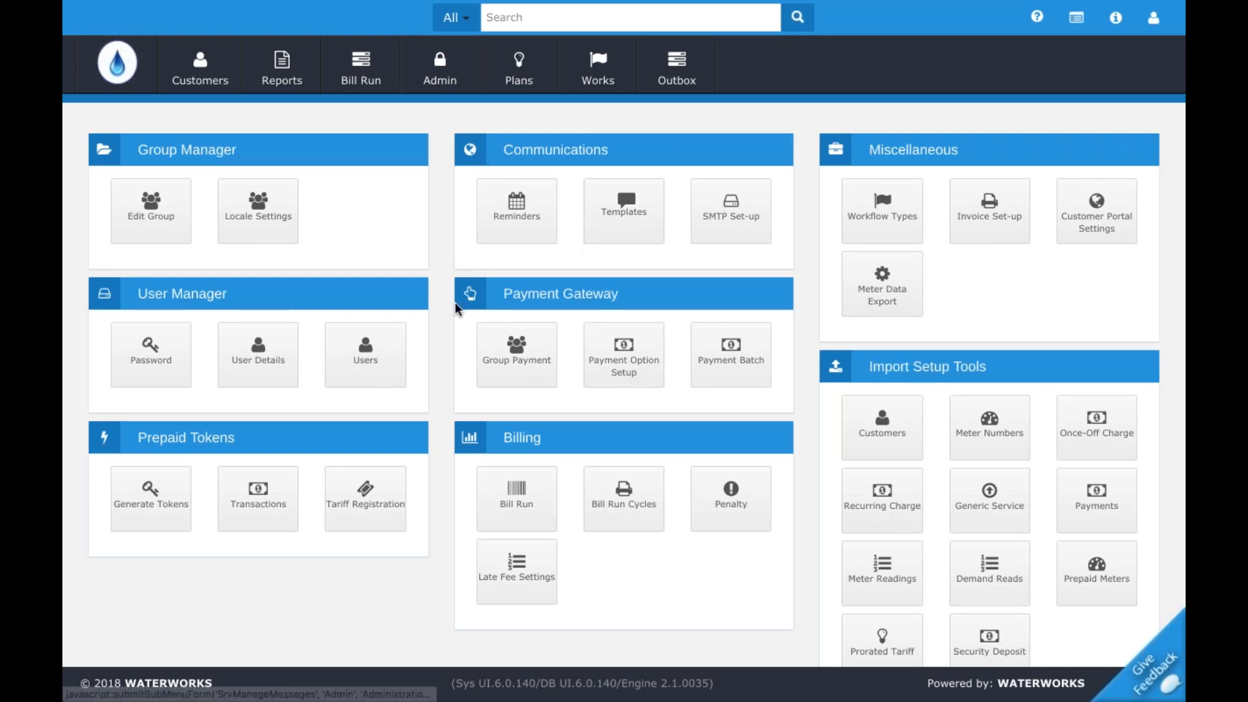
left_click(511, 230)
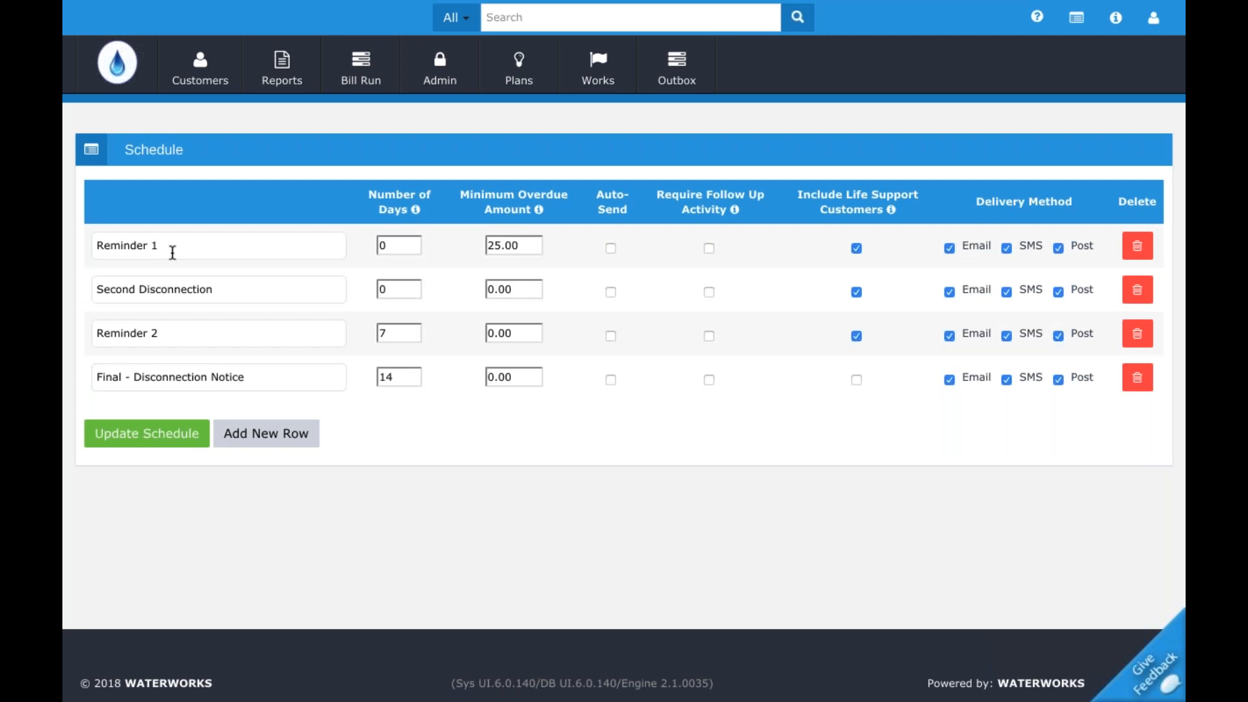
double_click(139, 289)
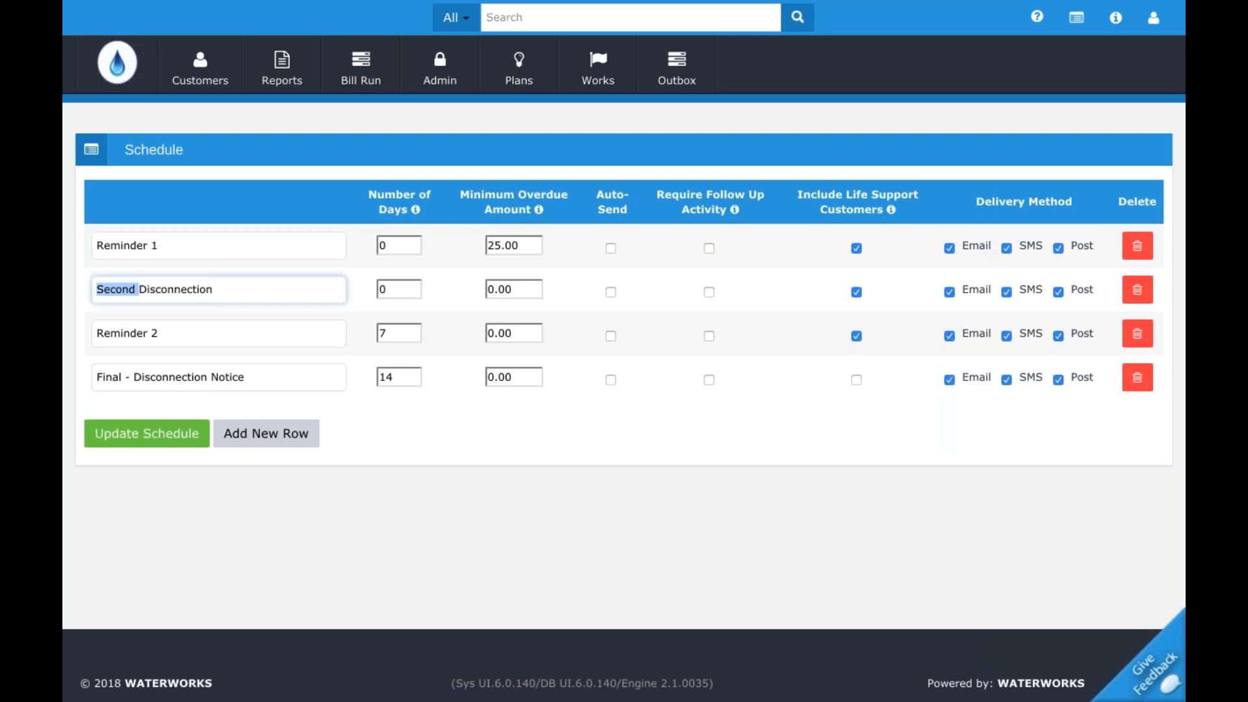
key("BackSpace")
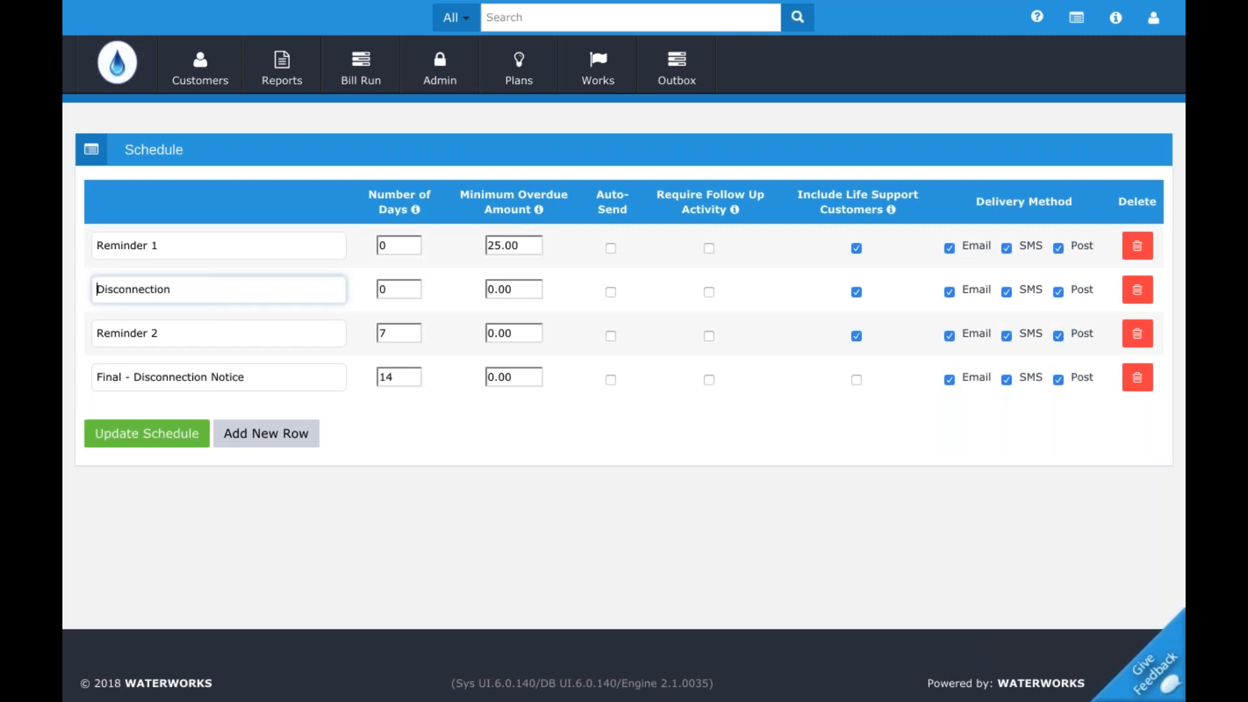
- Set the number of days for Reminder 1 to 4
left_click(381, 245)
key("ctrl+a")
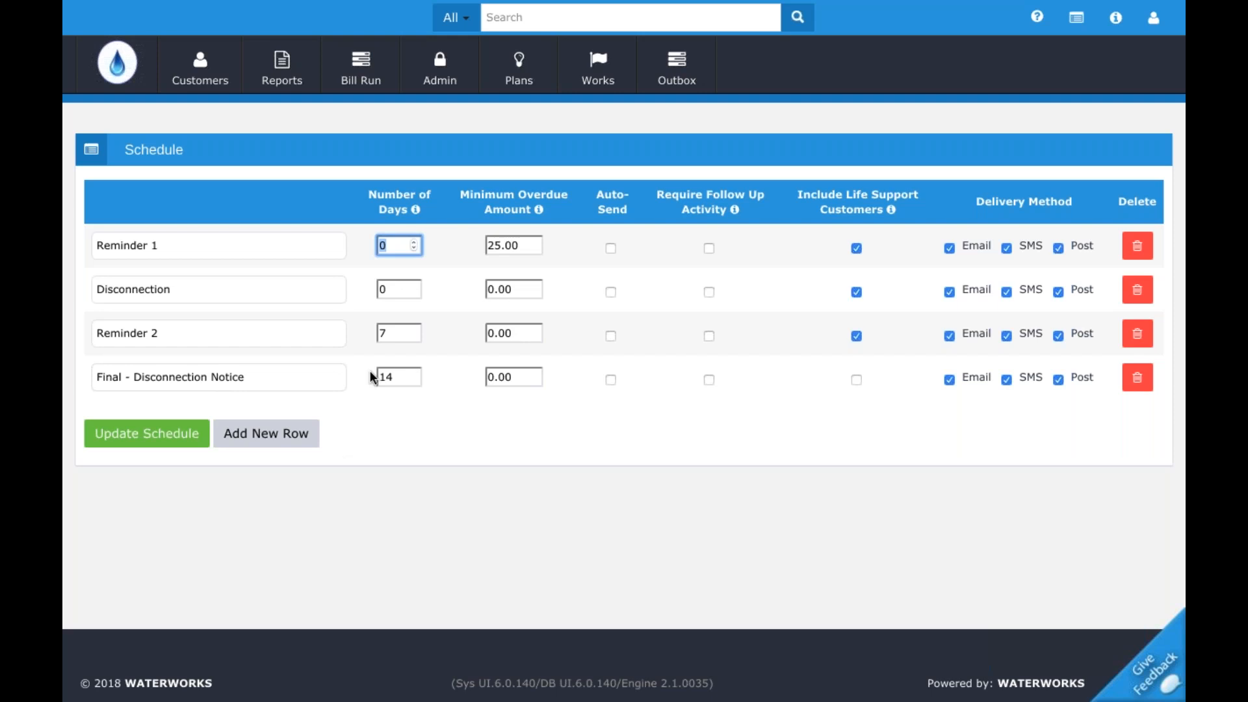
type("4")
left_click(414, 243)
left_click(414, 247)
- Set the number of days for Disconnection to 6 and enable auto-send for both Reminder 1 and Disconnection
left_click(398, 290)
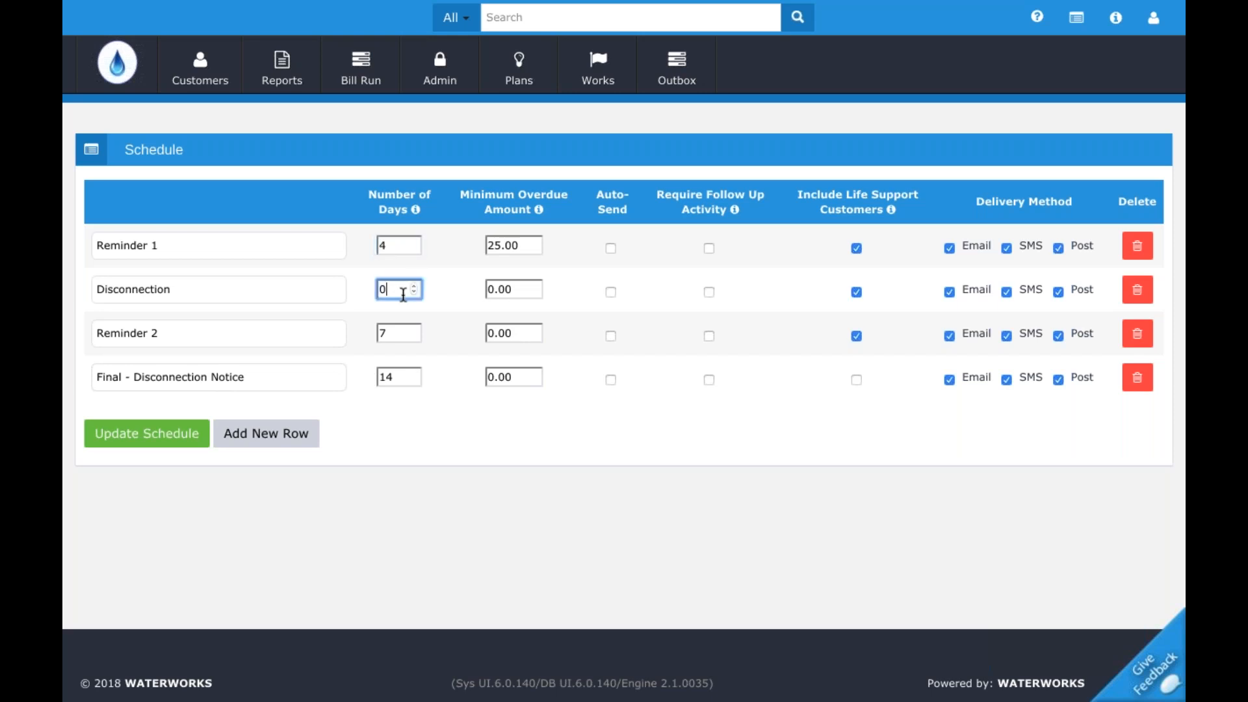
left_click(416, 286)
left_click(415, 286)
left_click(415, 286)
left_click(415, 286)
left_click(415, 286)
left_click(453, 368)
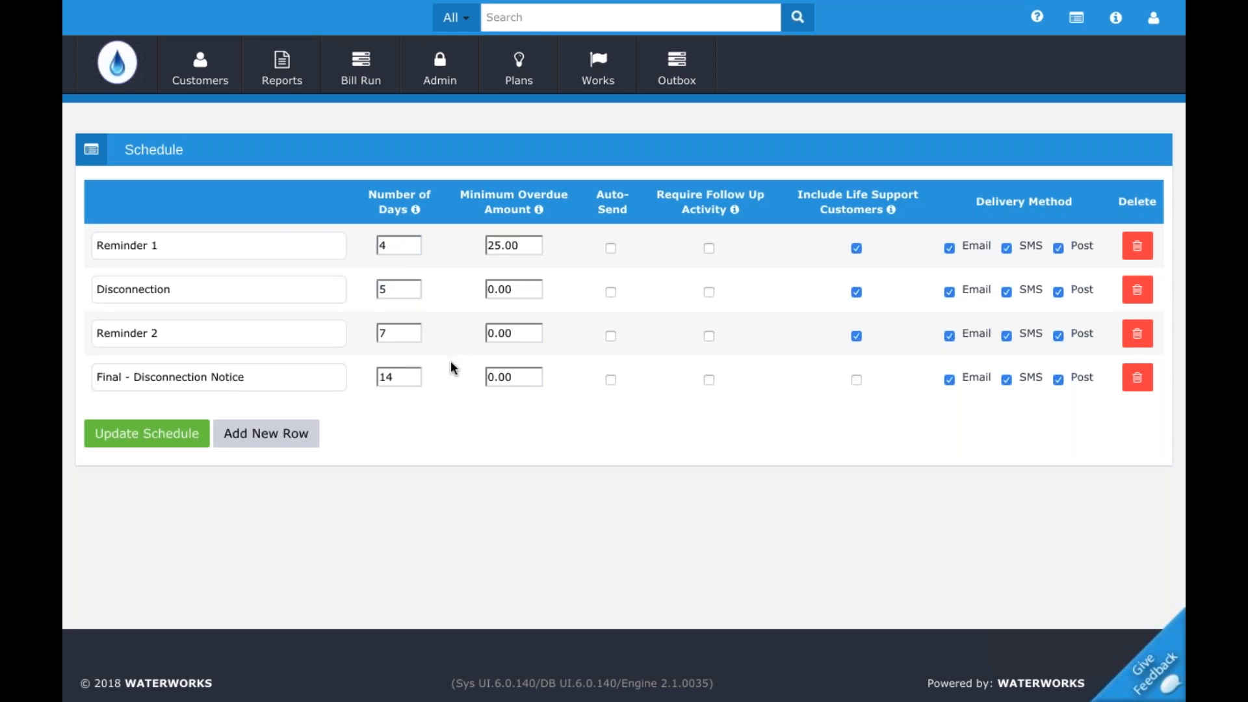
left_click(414, 286)
left_click(457, 416)
left_click(611, 248)
left_click(611, 292)
- Add a new row to the reminder schedule and remove it again
left_click(251, 444)
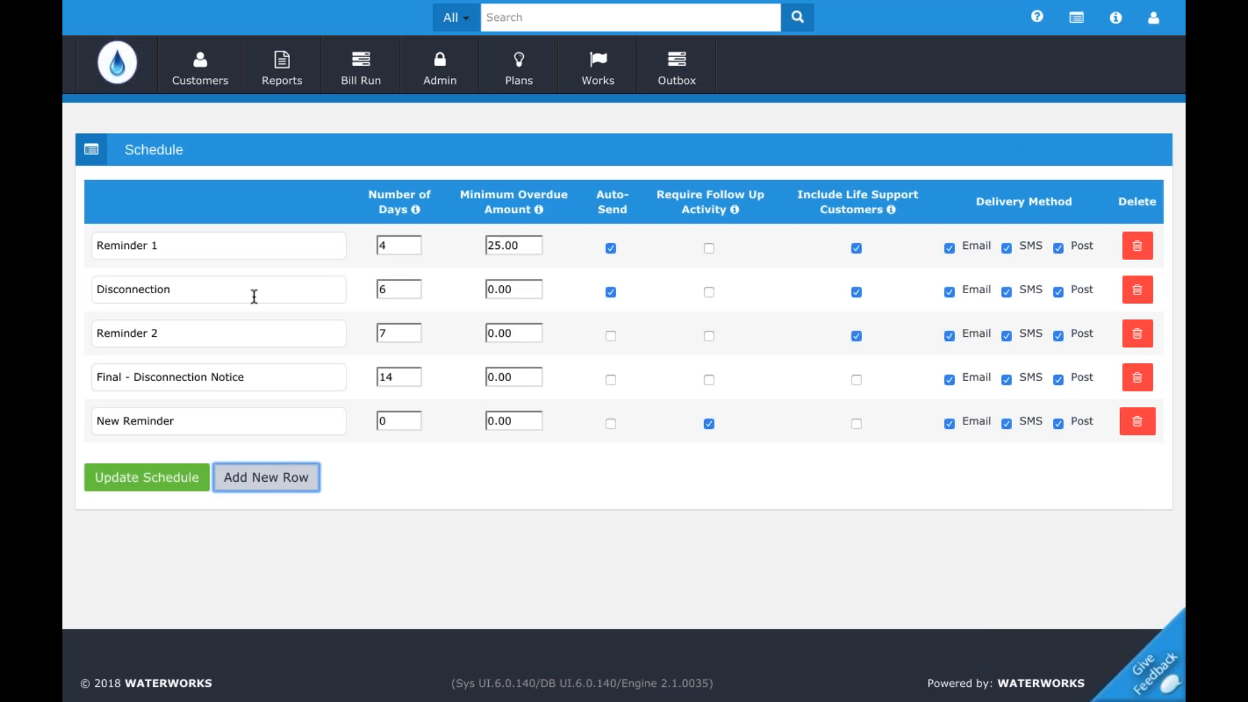
left_click(1137, 421)
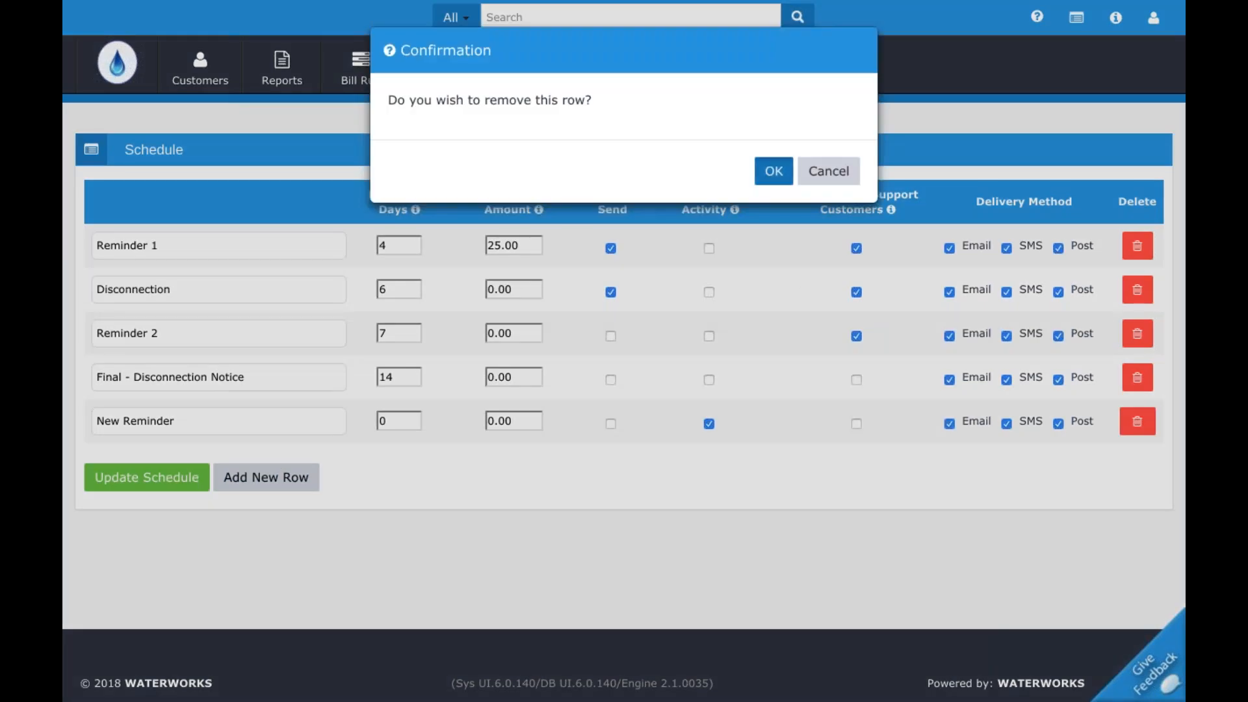
key("Return")
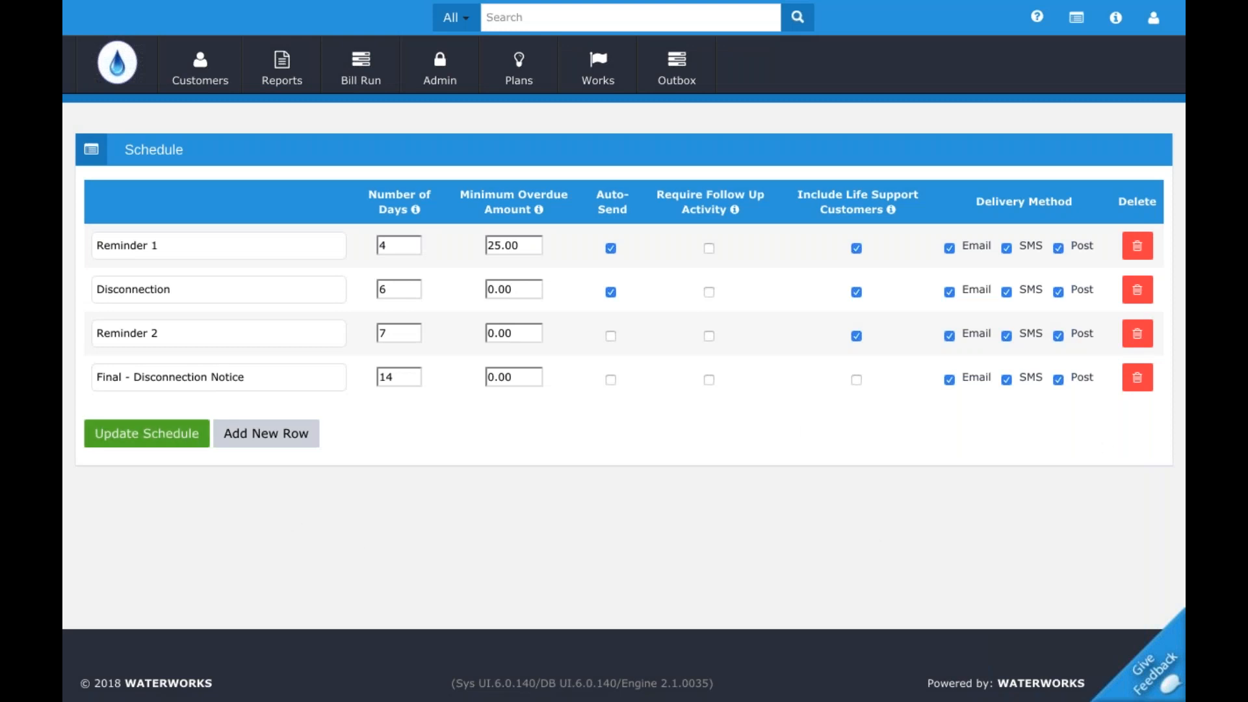
- Save the updated reminder schedule and confirm it
left_click(186, 444)
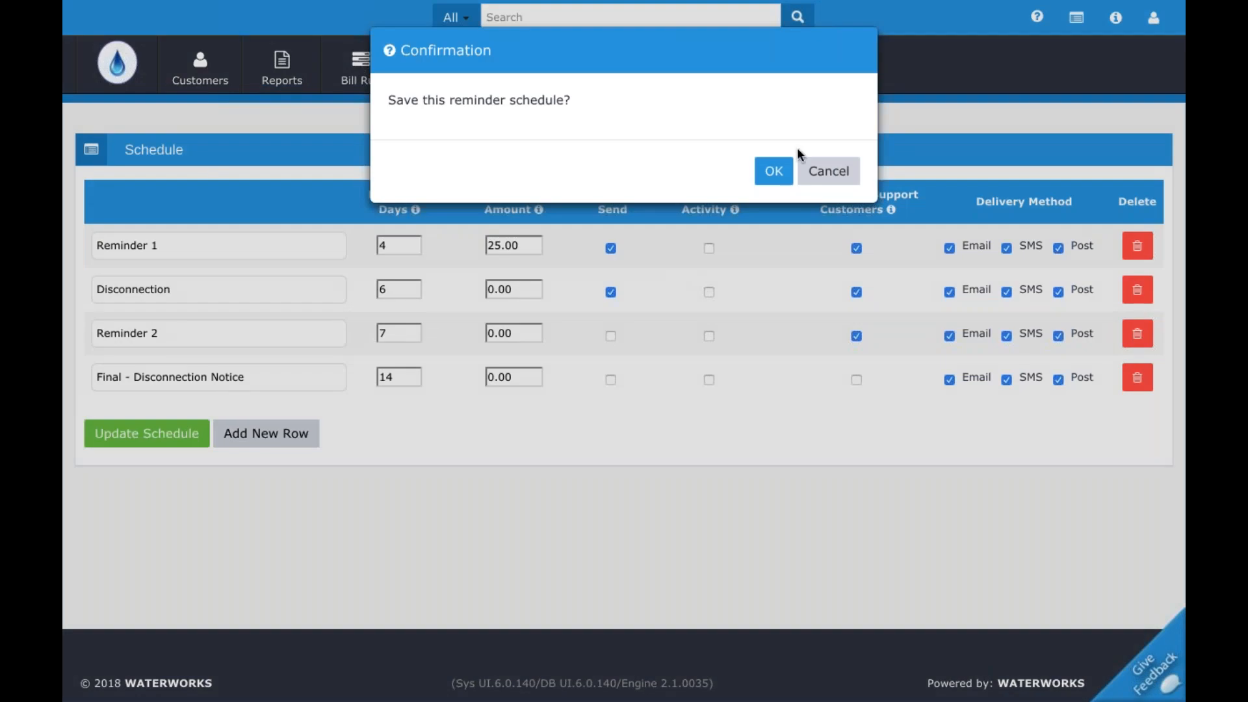
left_click(765, 184)
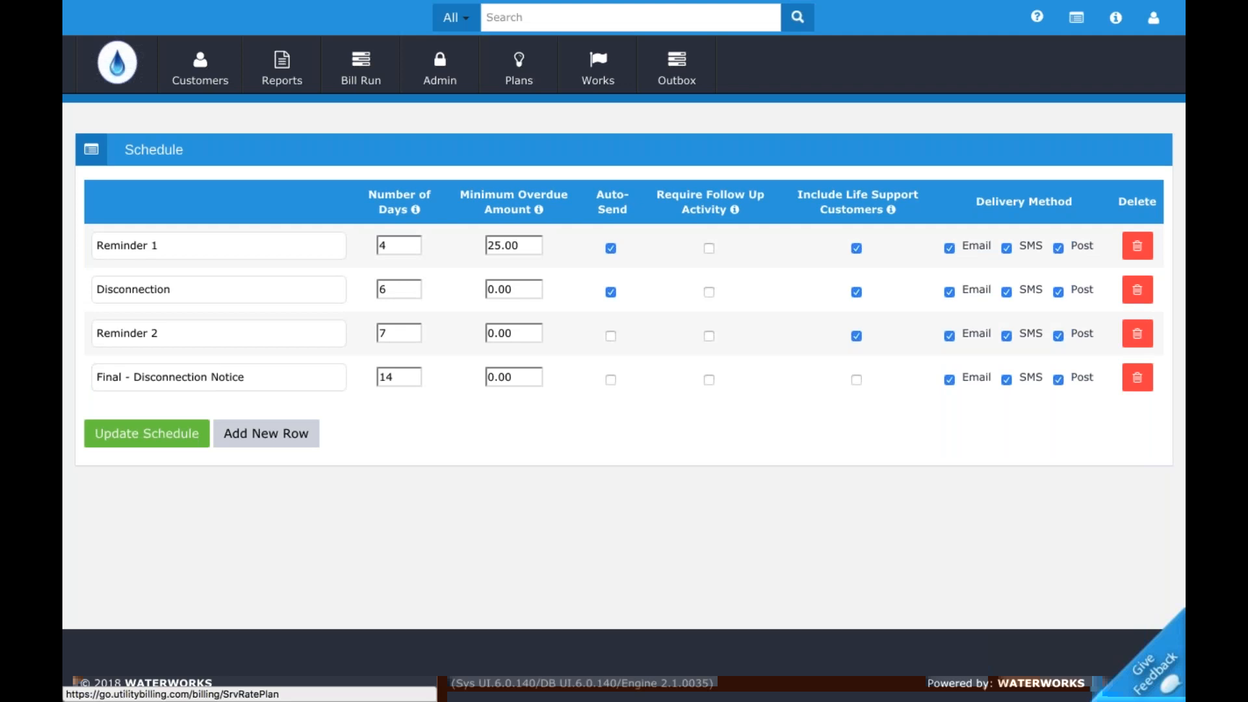
- Open the communication templates and look through the message types offered for email
left_click(452, 96)
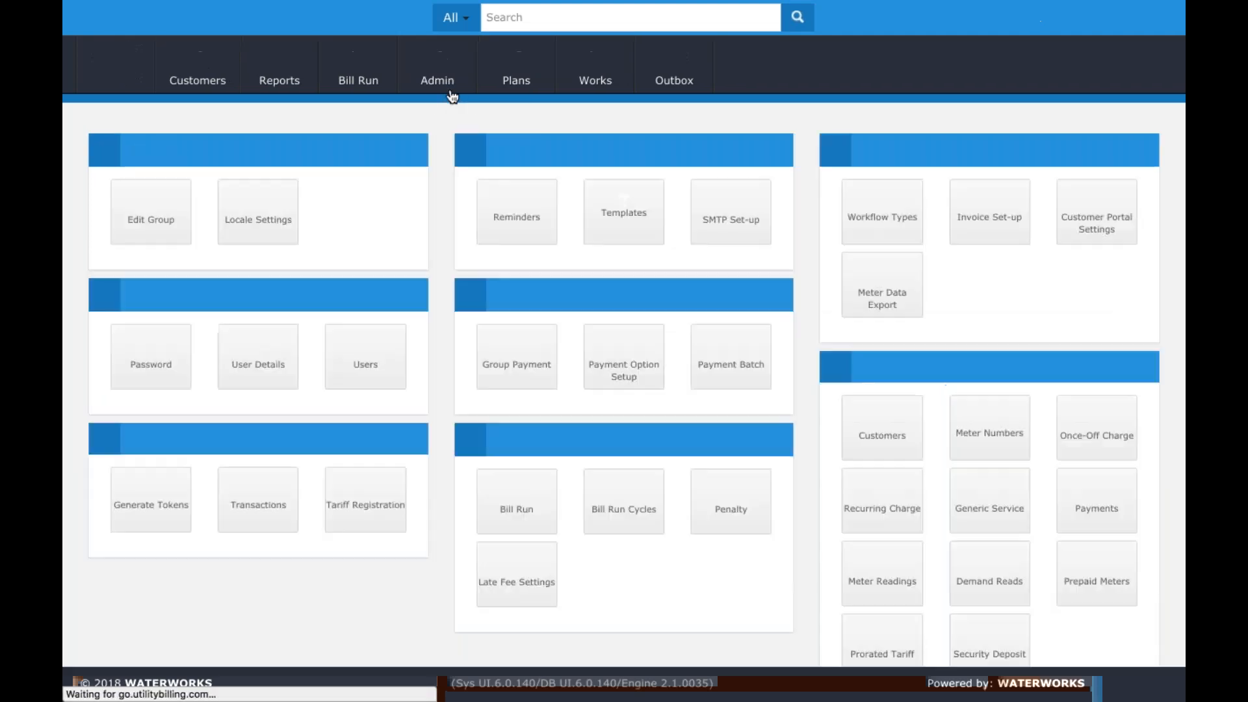
left_click(620, 214)
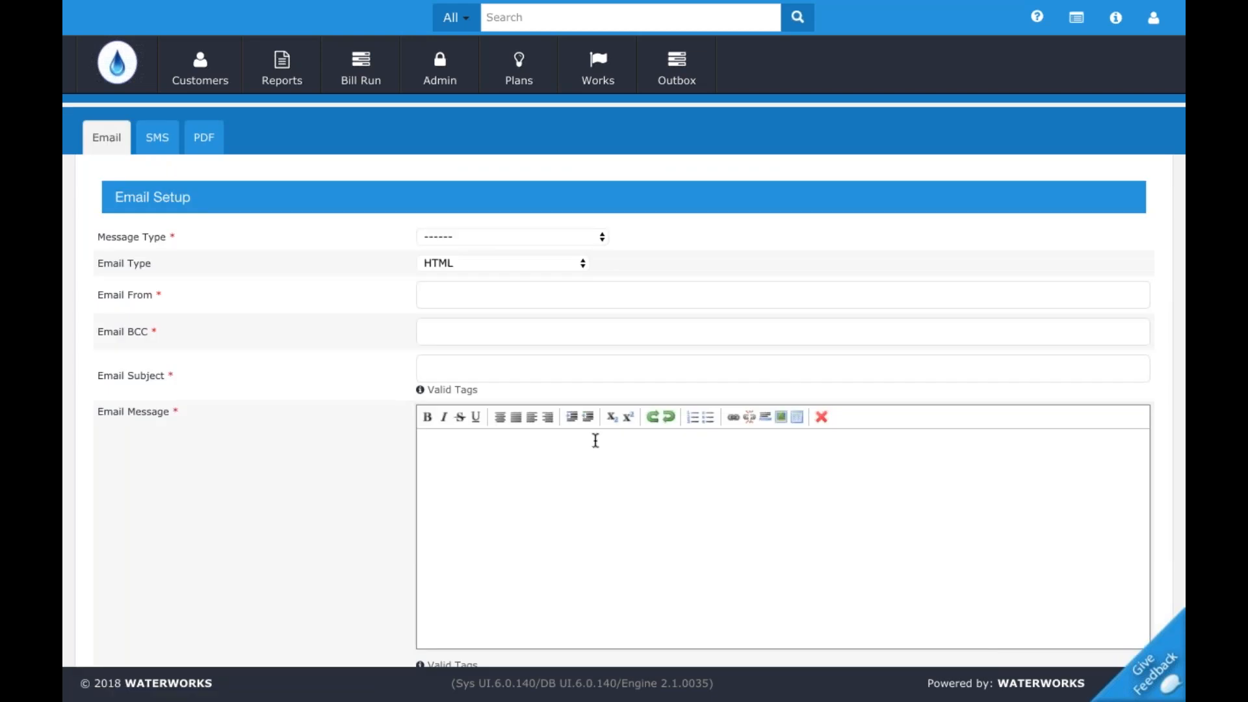
scroll(593, 438, "down", 3)
scroll(593, 439, "up", 3)
left_click(501, 238)
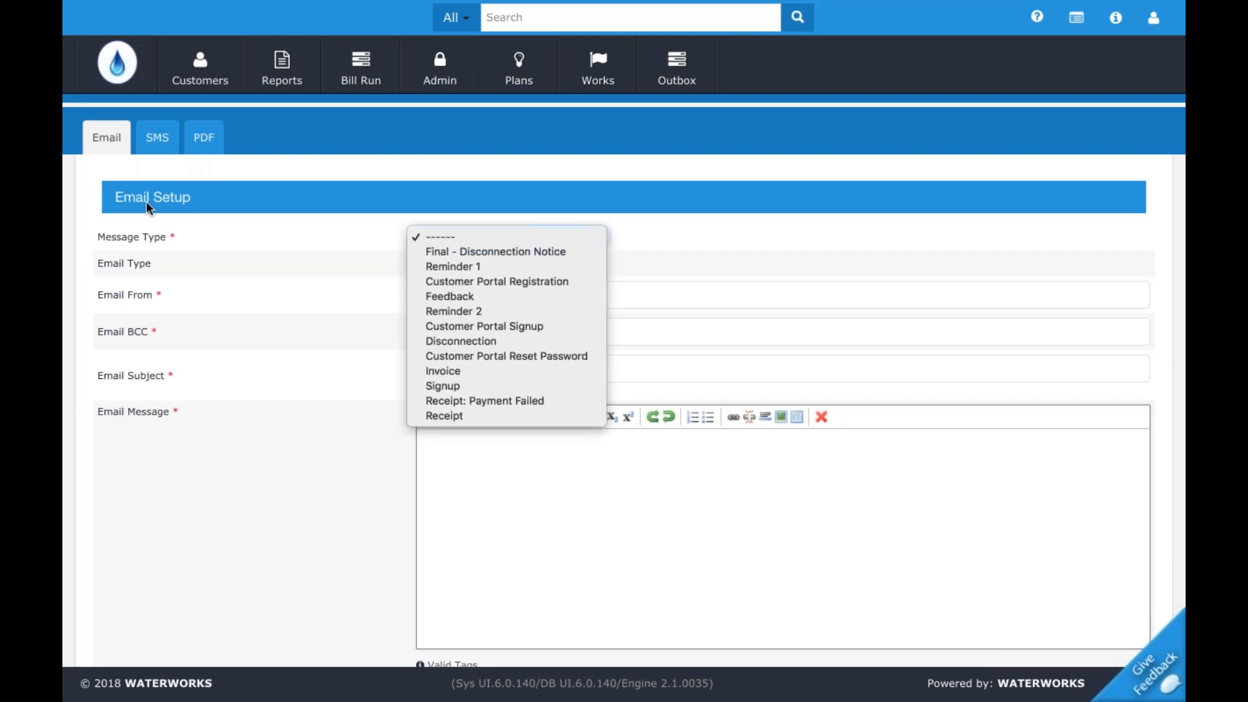
left_click(469, 251)
left_click(337, 408)
- Examine the email template's type options, sender, BCC, subject and message fields, and its validate, save and preview actions
left_click(473, 264)
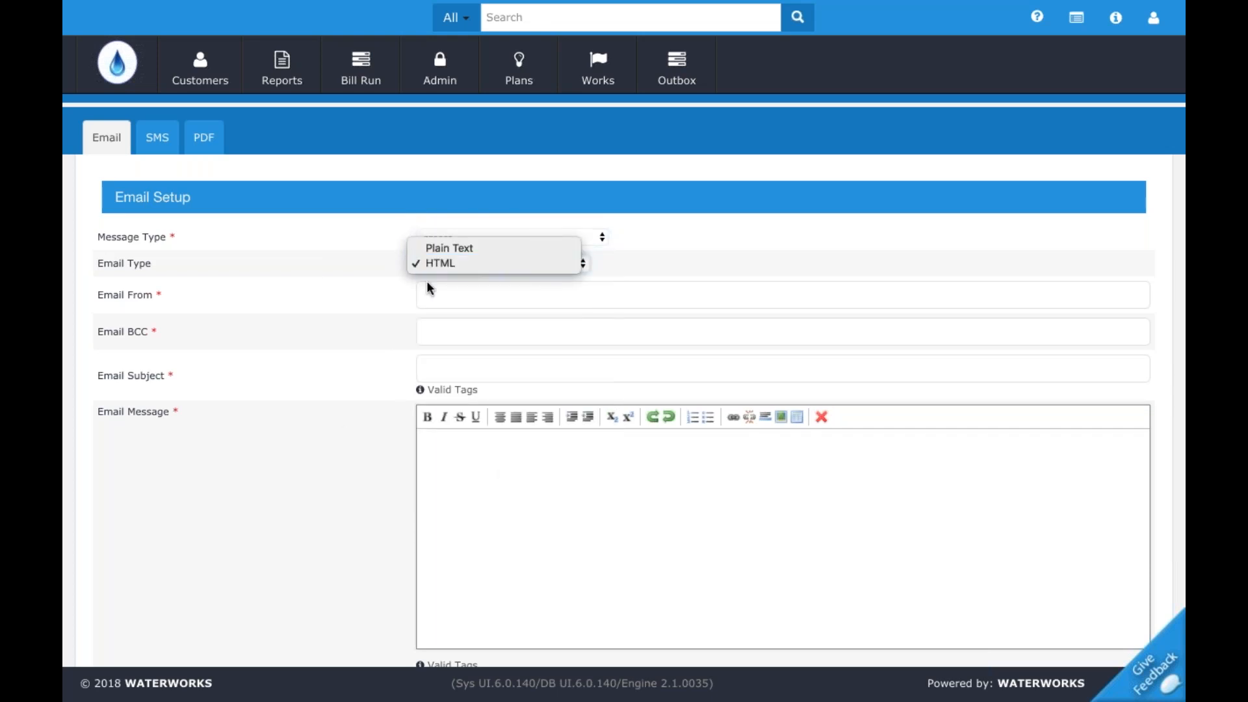
left_click(326, 298)
key("Tab")
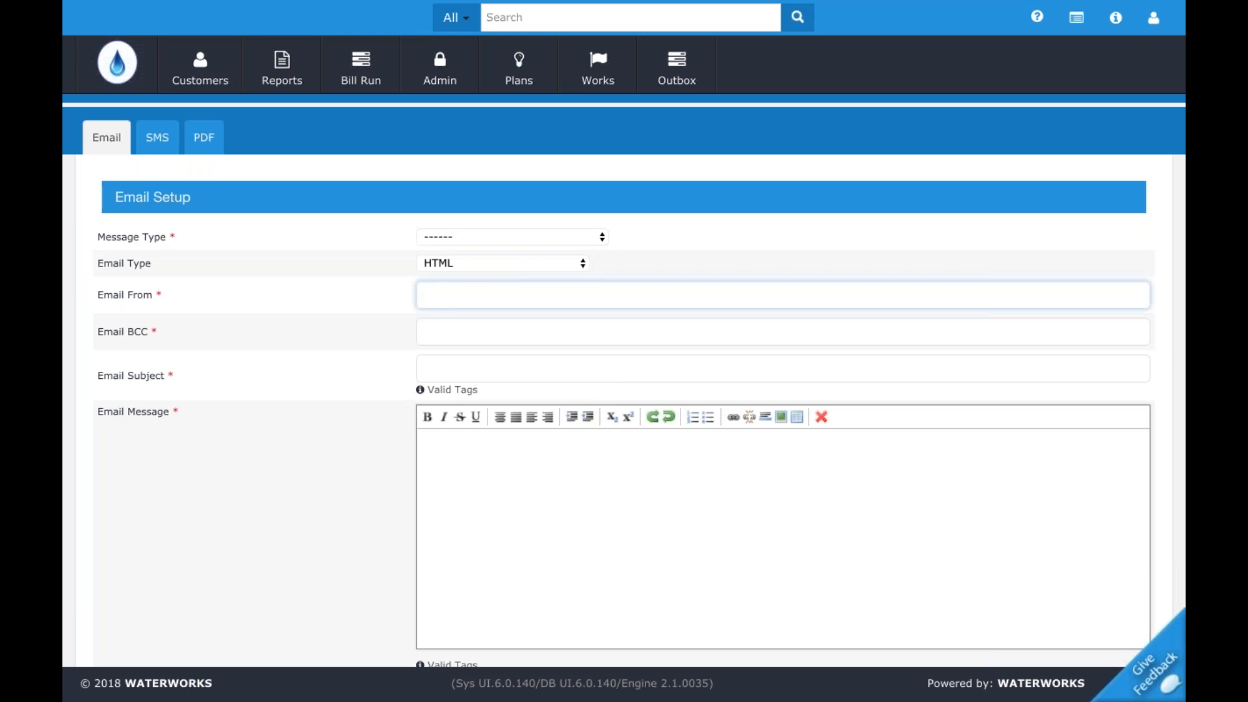
left_click(428, 340)
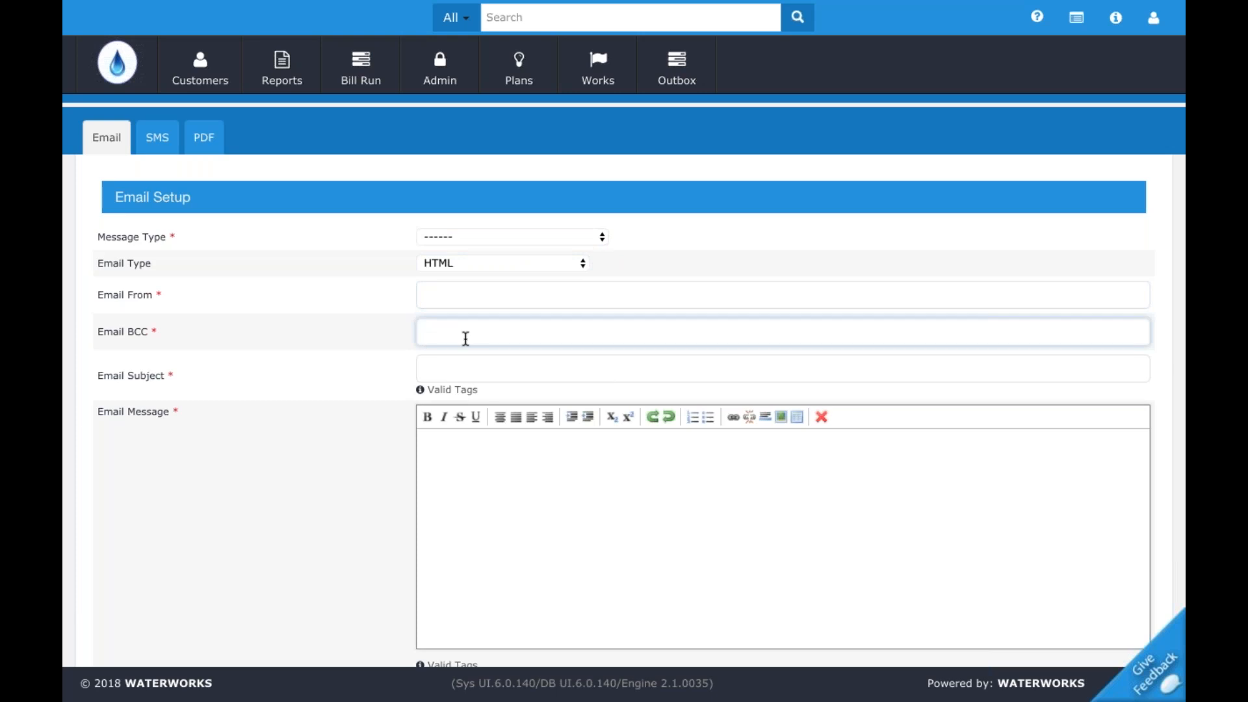
scroll(465, 339, "down", 1)
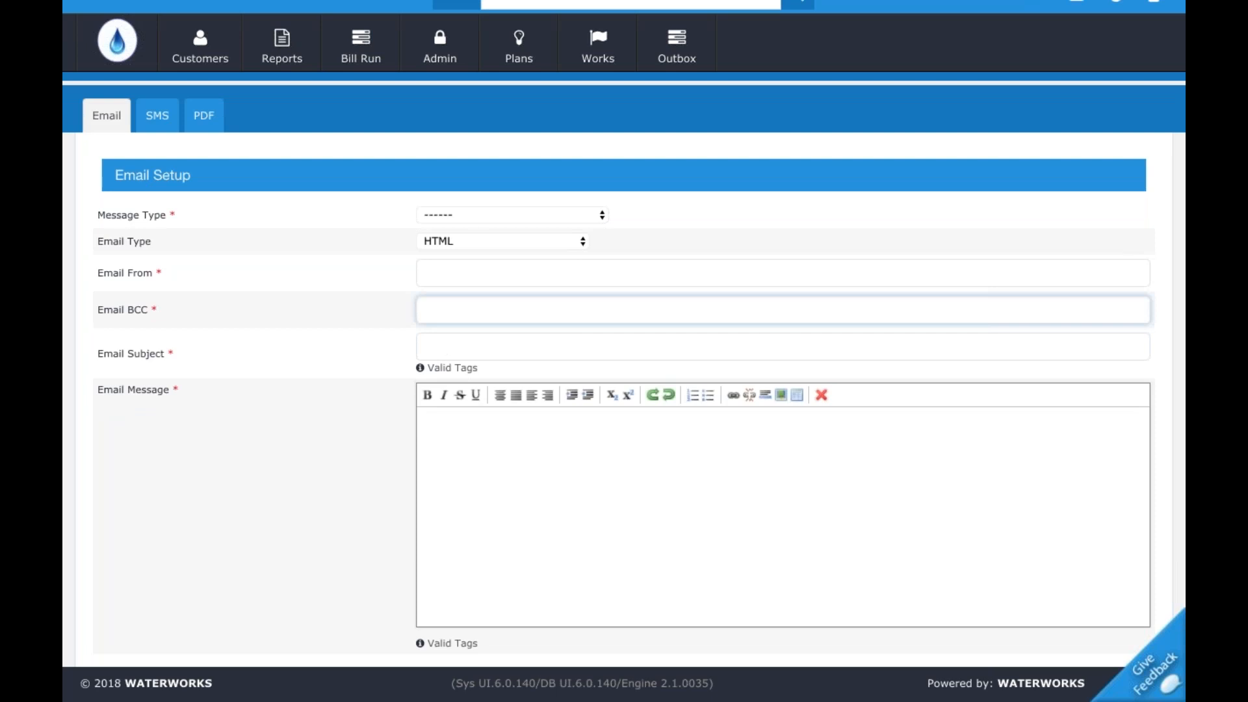
left_click(462, 343)
left_click(474, 421)
scroll(506, 542, "down", 2)
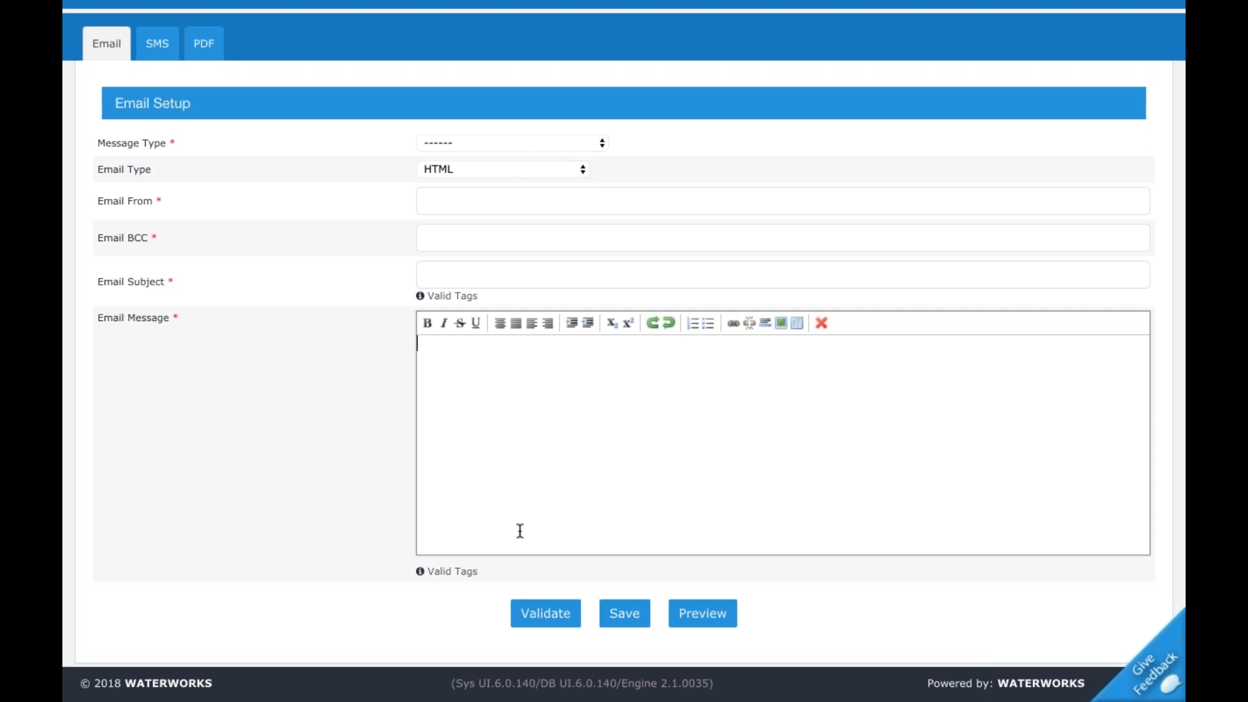
scroll(504, 513, "up", 2)
scroll(505, 513, "down", 2)
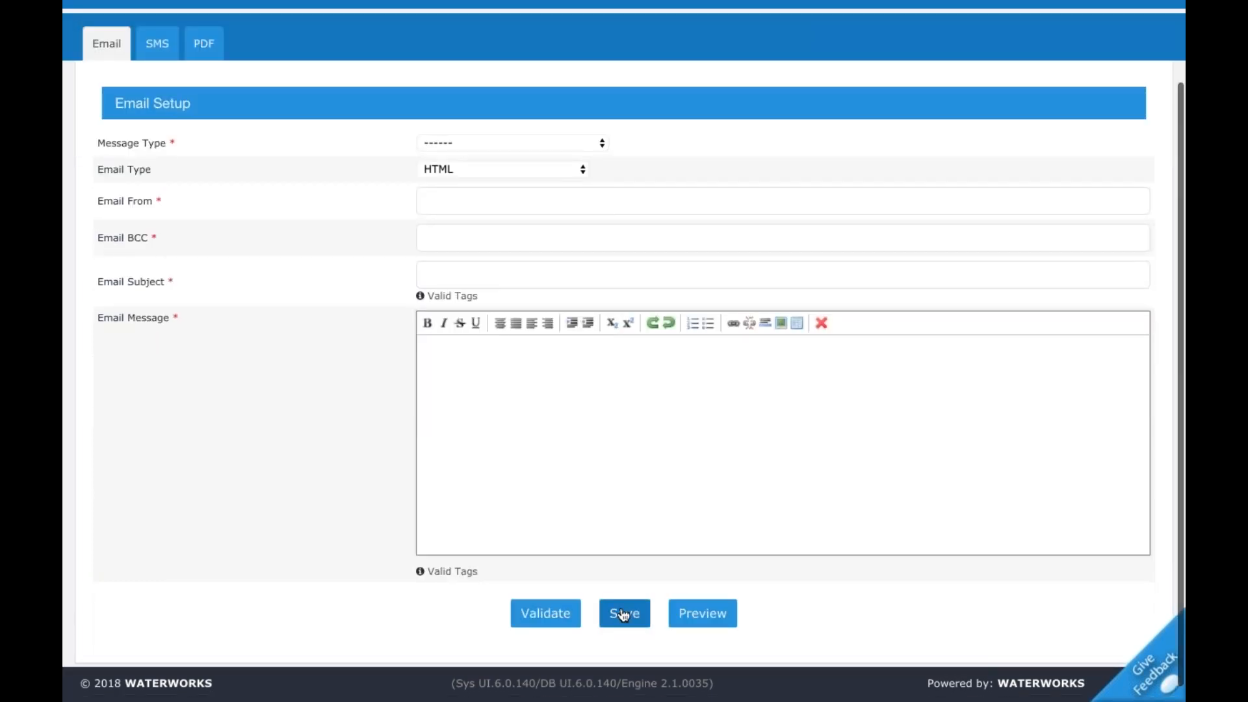
scroll(641, 390, "up", 2)
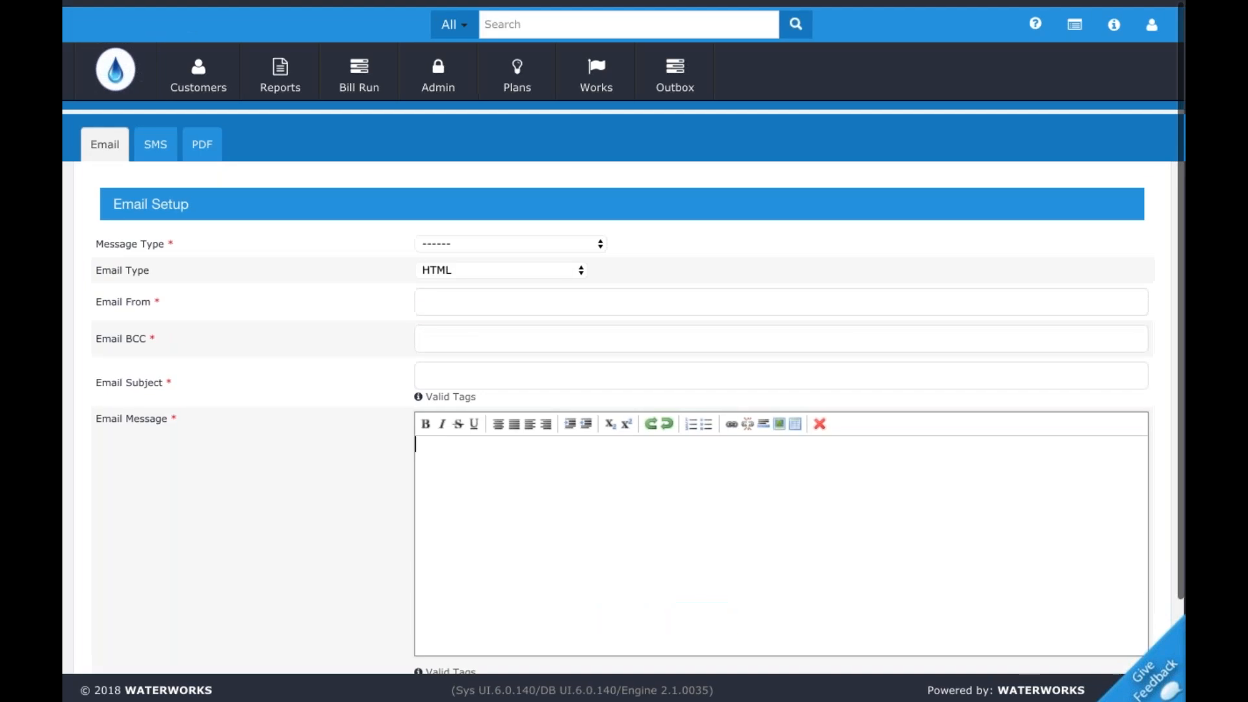
- Show the SMS template setup and look through its message types
left_click(144, 137)
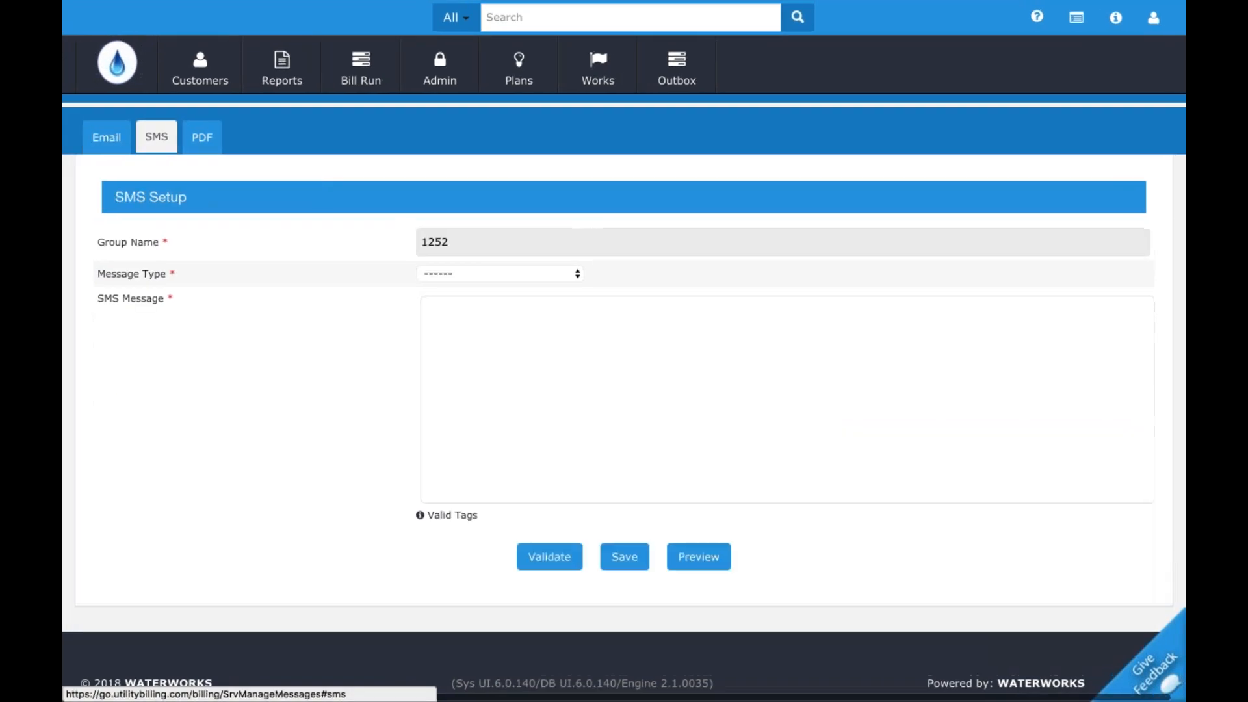
left_click(482, 273)
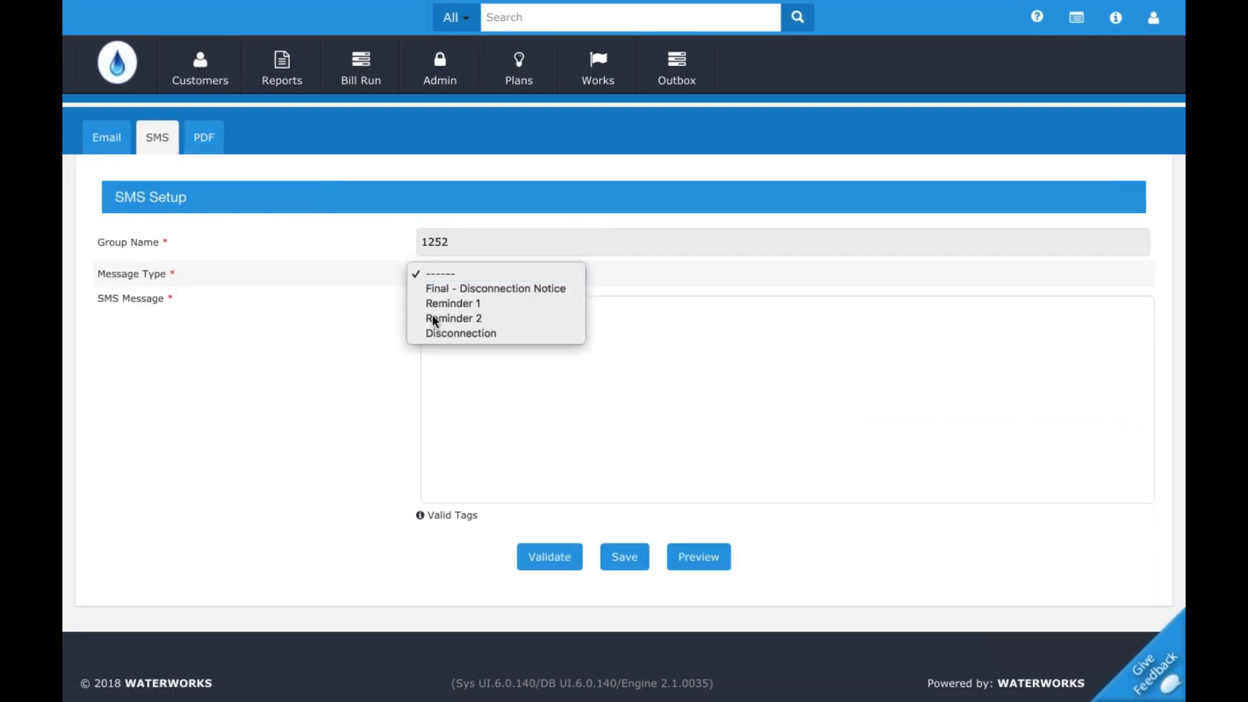
left_click(220, 304)
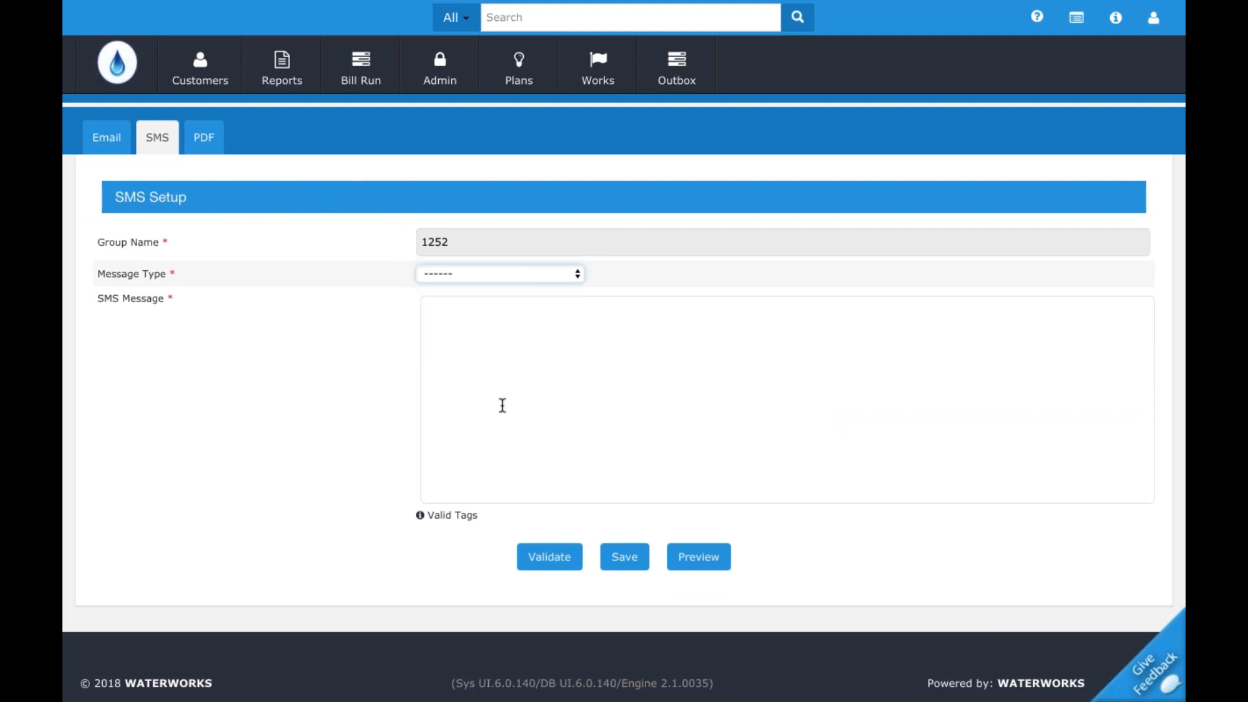
- View the list of PDF reminder templates, and return to the email template setup
left_click(204, 137)
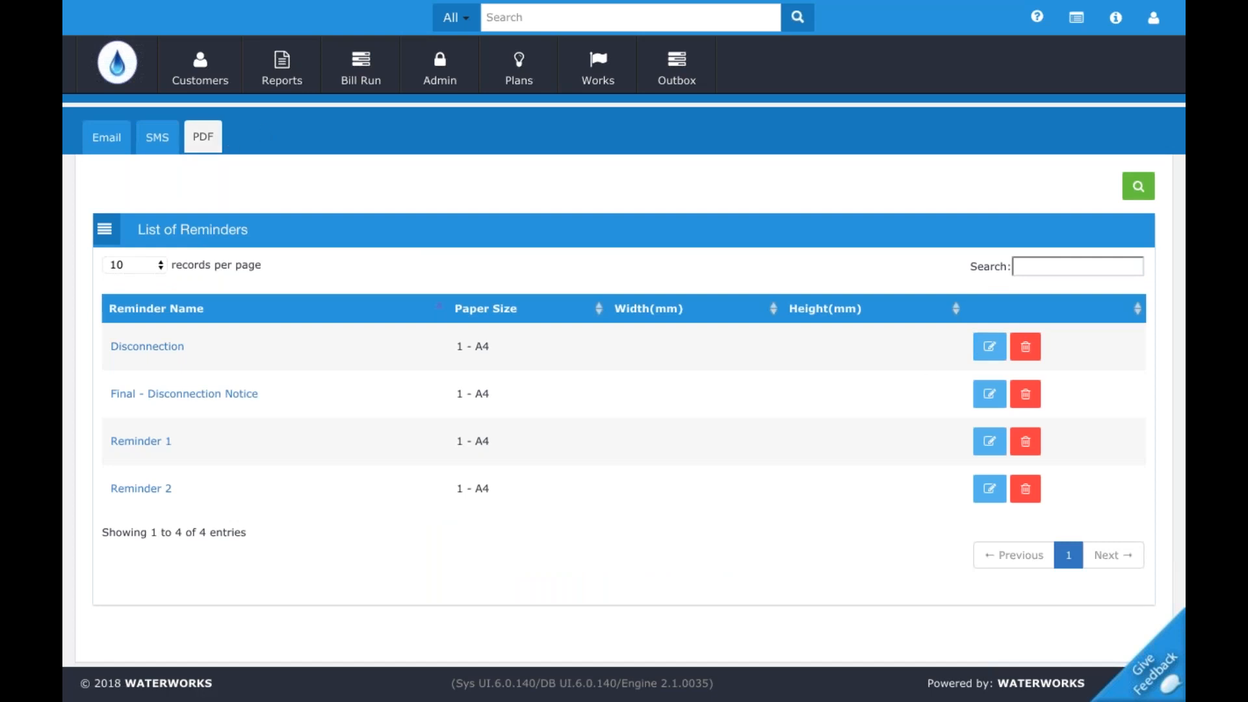
left_click(157, 137)
left_click(106, 137)
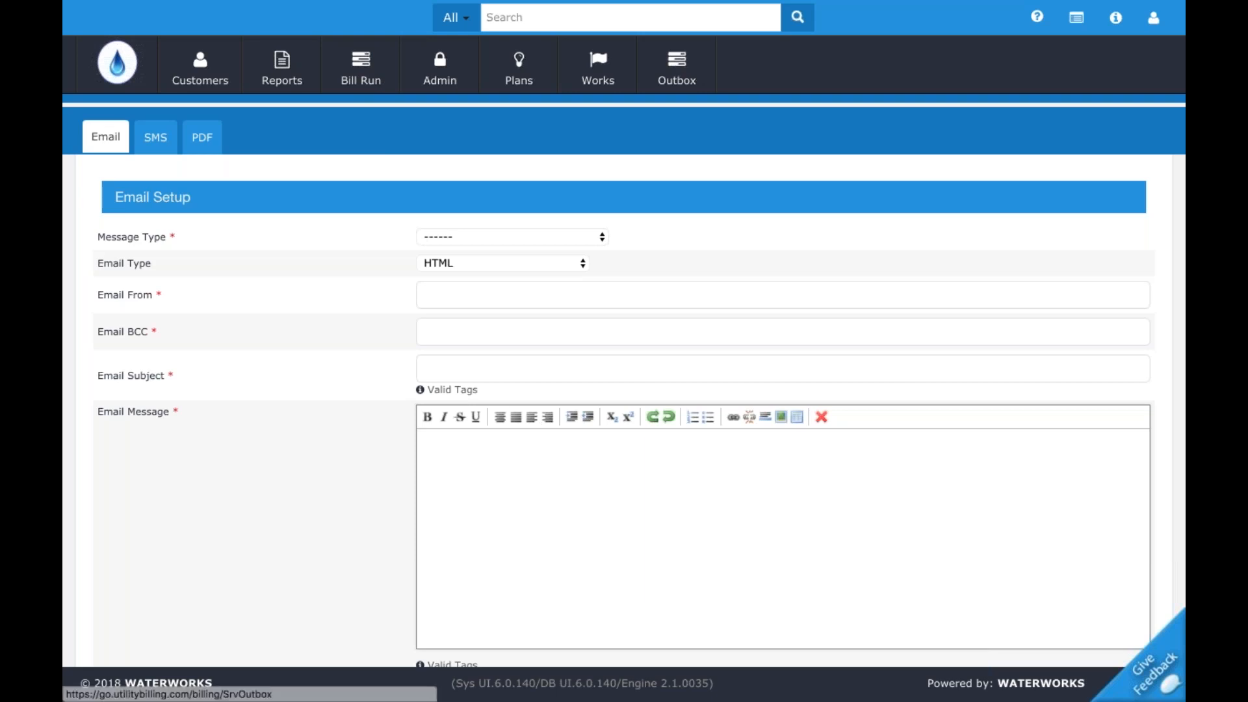
- Open the outbox and review the pending reminder items with their activity types, delivery methods and statuses
left_click(669, 65)
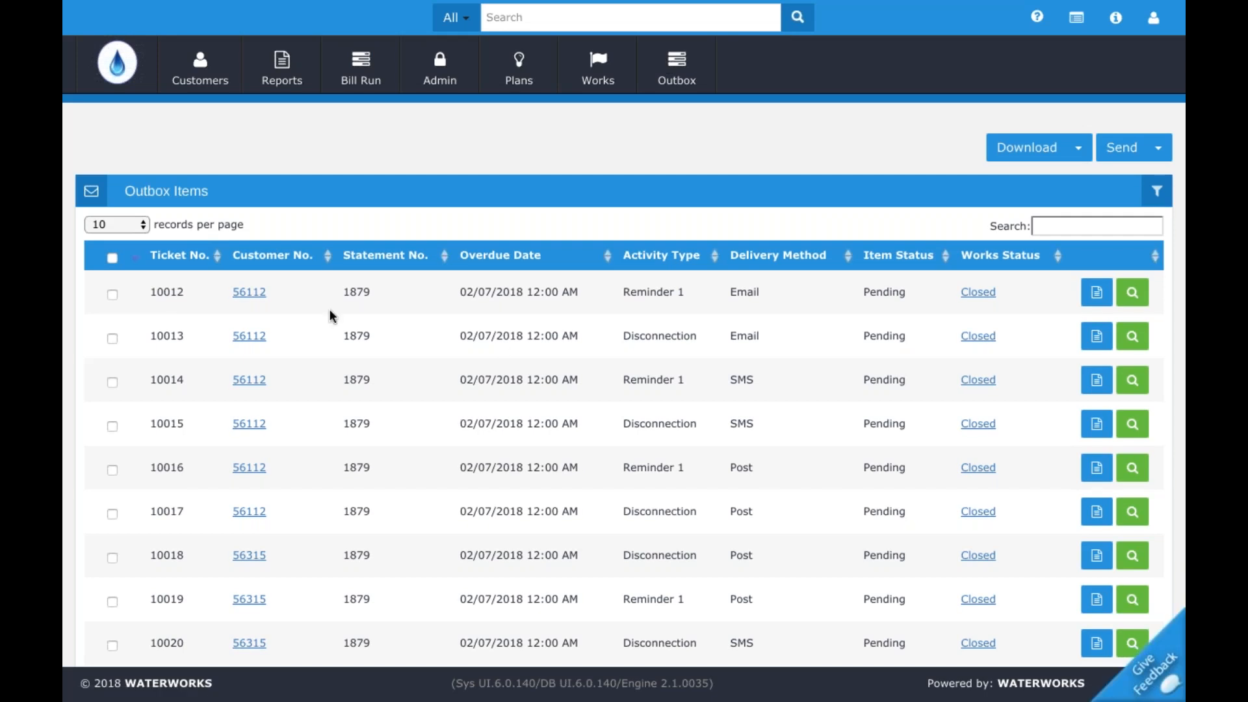
scroll(329, 310, "down", 3)
scroll(328, 309, "up", 3)
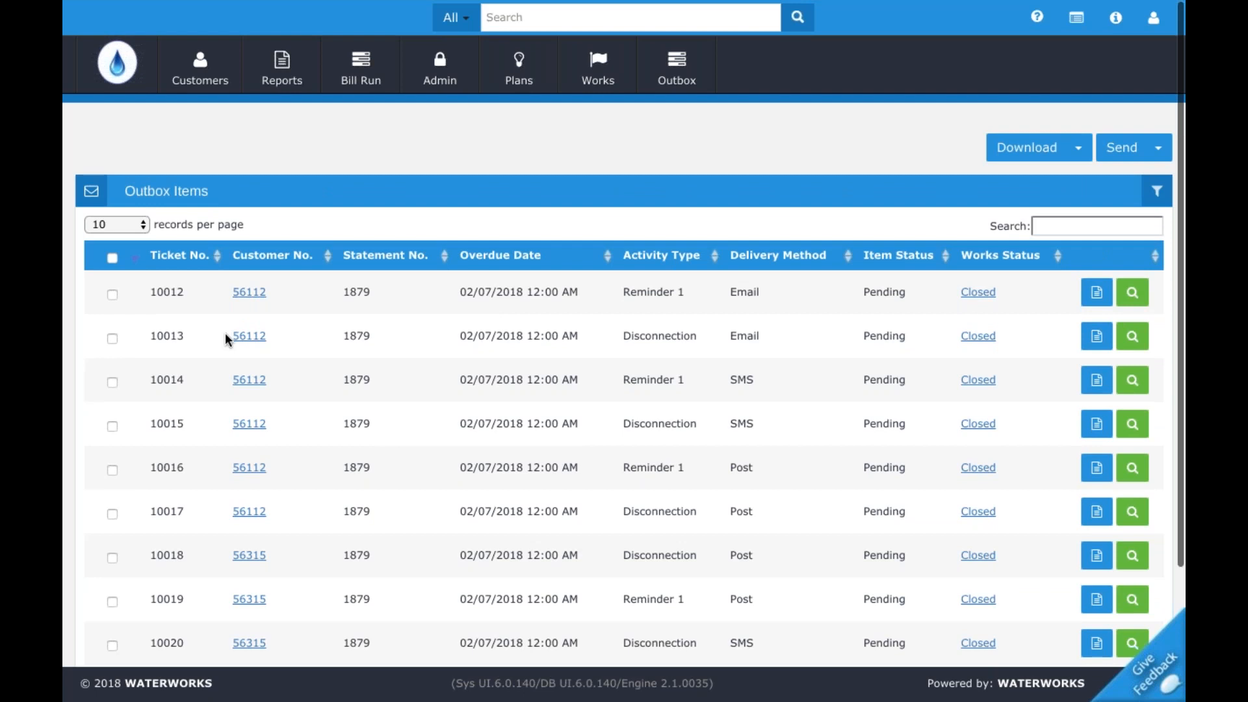
scroll(225, 333, "down", 3)
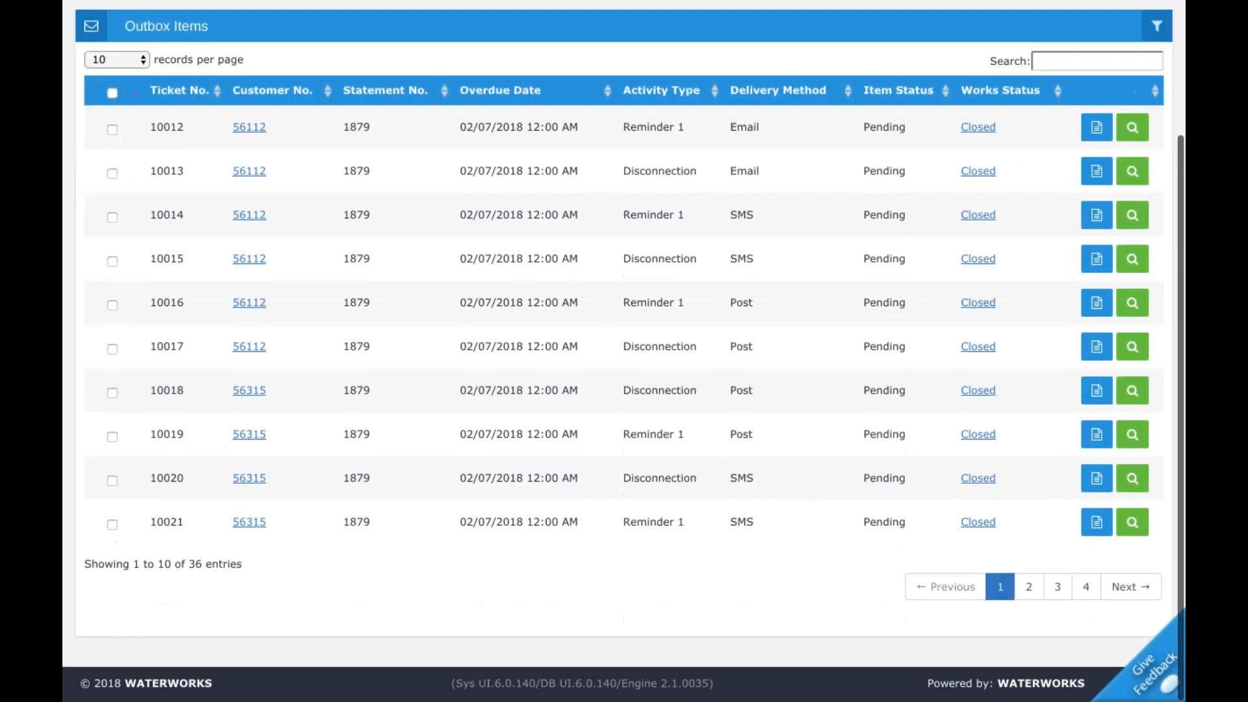
scroll(225, 333, "up", 2)
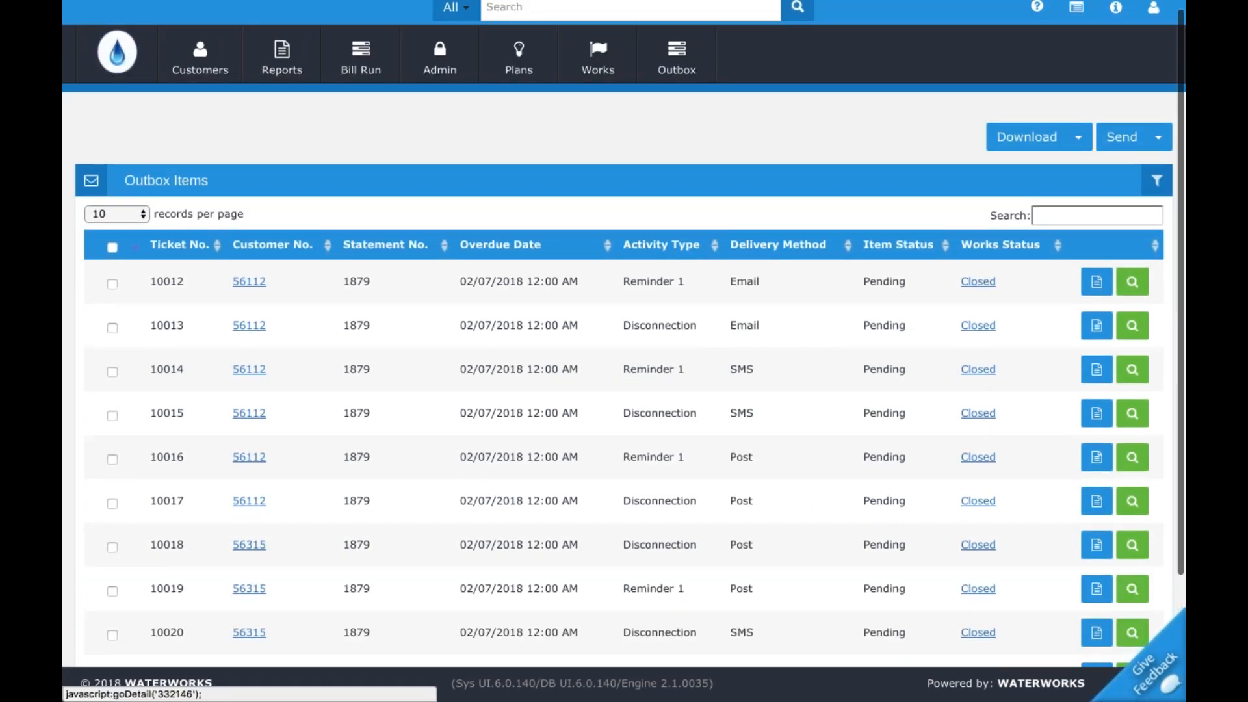
scroll(422, 416, "down", 3)
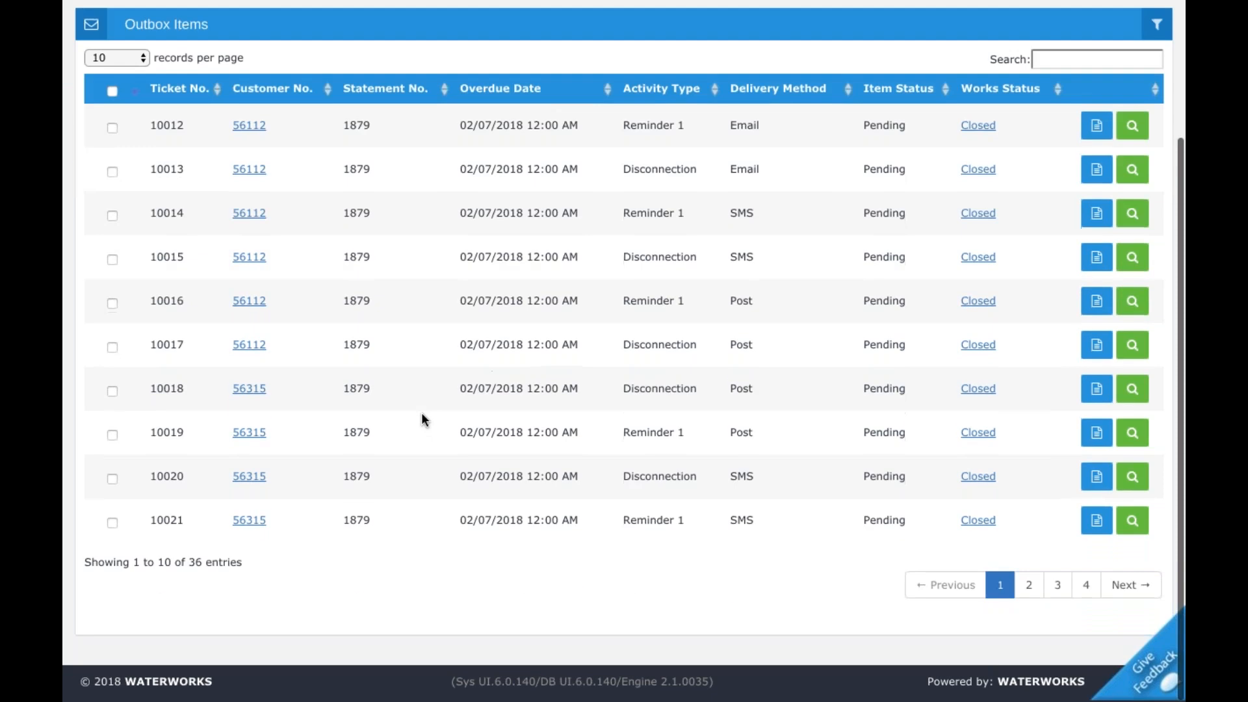
scroll(421, 416, "up", 3)
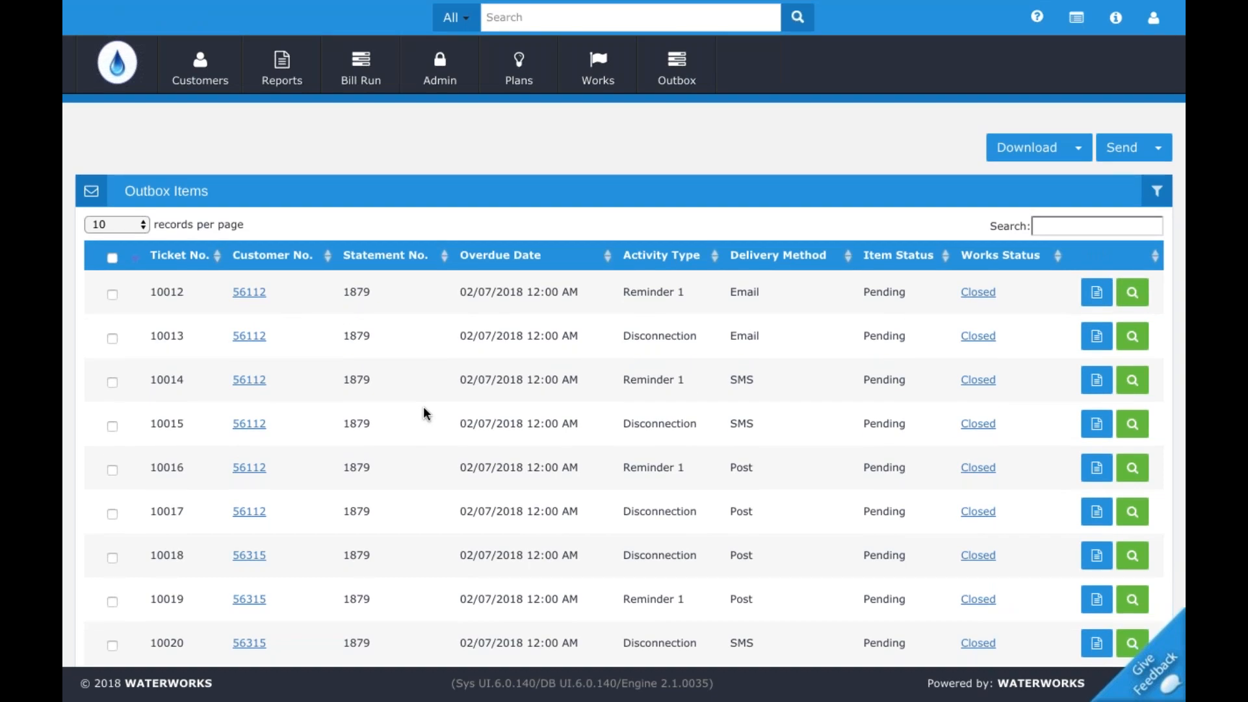
- Open the bill of the first outbox item and look at the available bill versions
left_click(1097, 291)
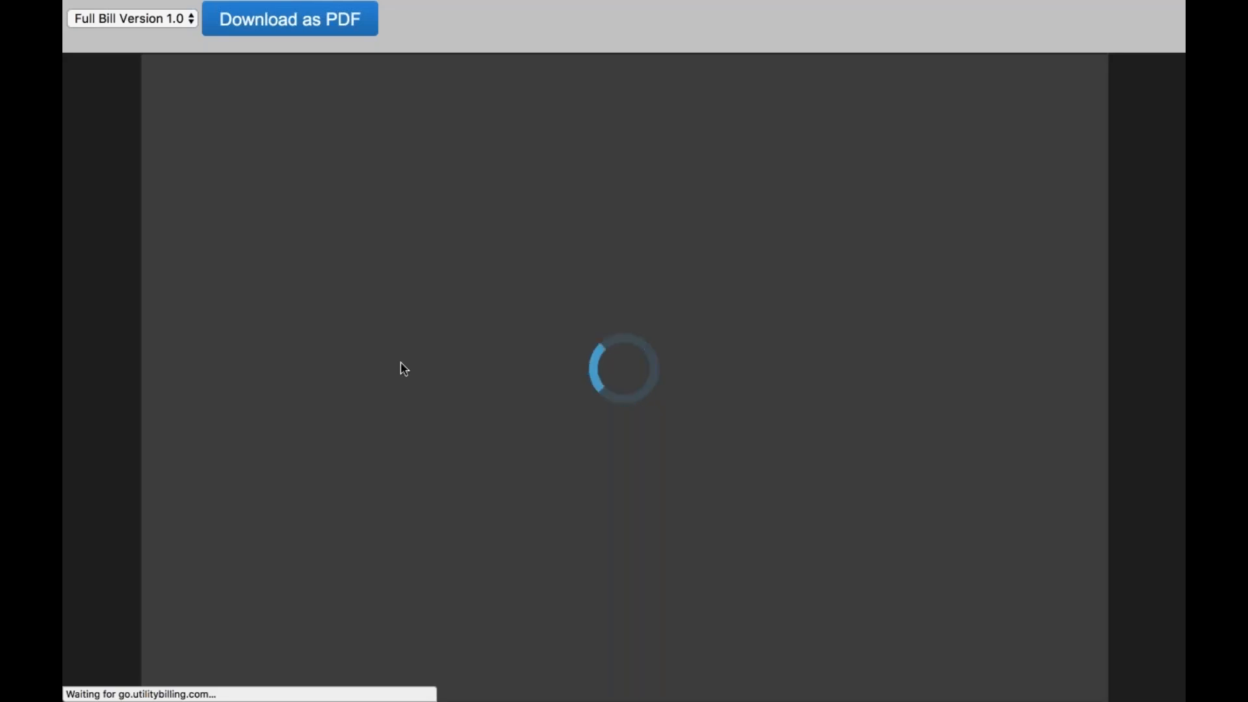
left_click(176, 18)
left_click(263, 181)
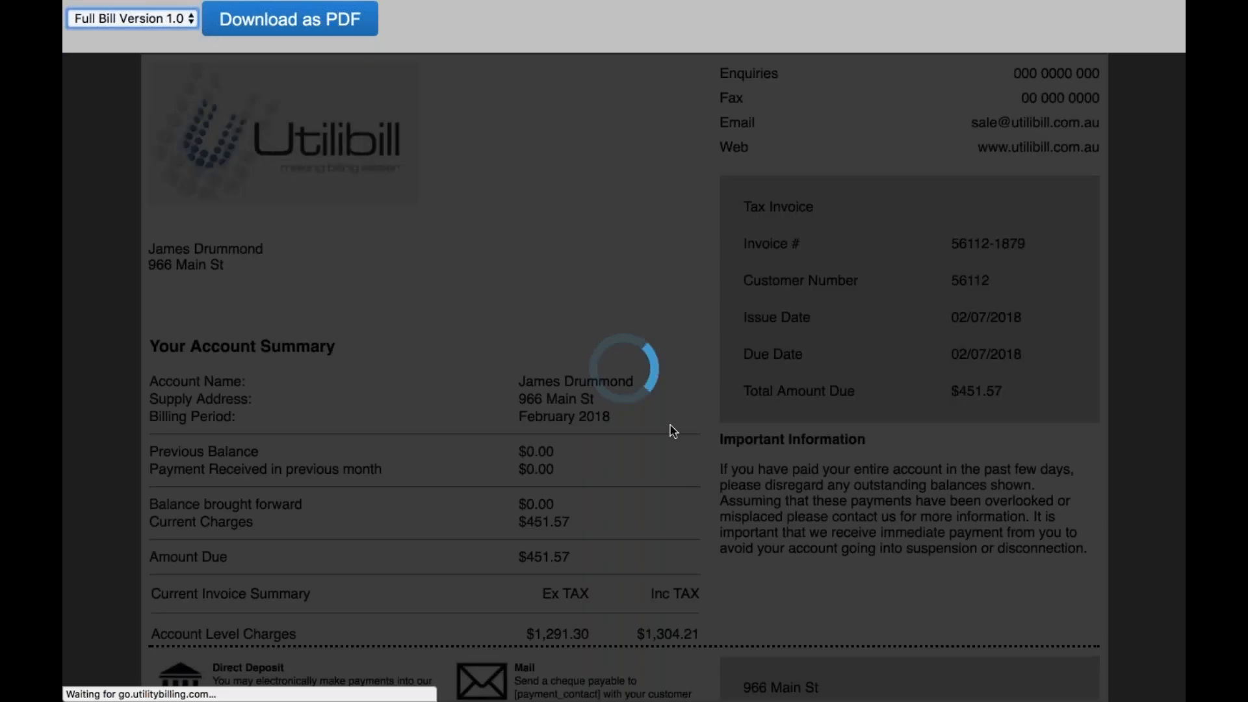
- Read through the whole bill, including its charges and consumption graph, and check its list of bill versions
scroll(669, 423, "down", 10)
scroll(670, 424, "down", 7)
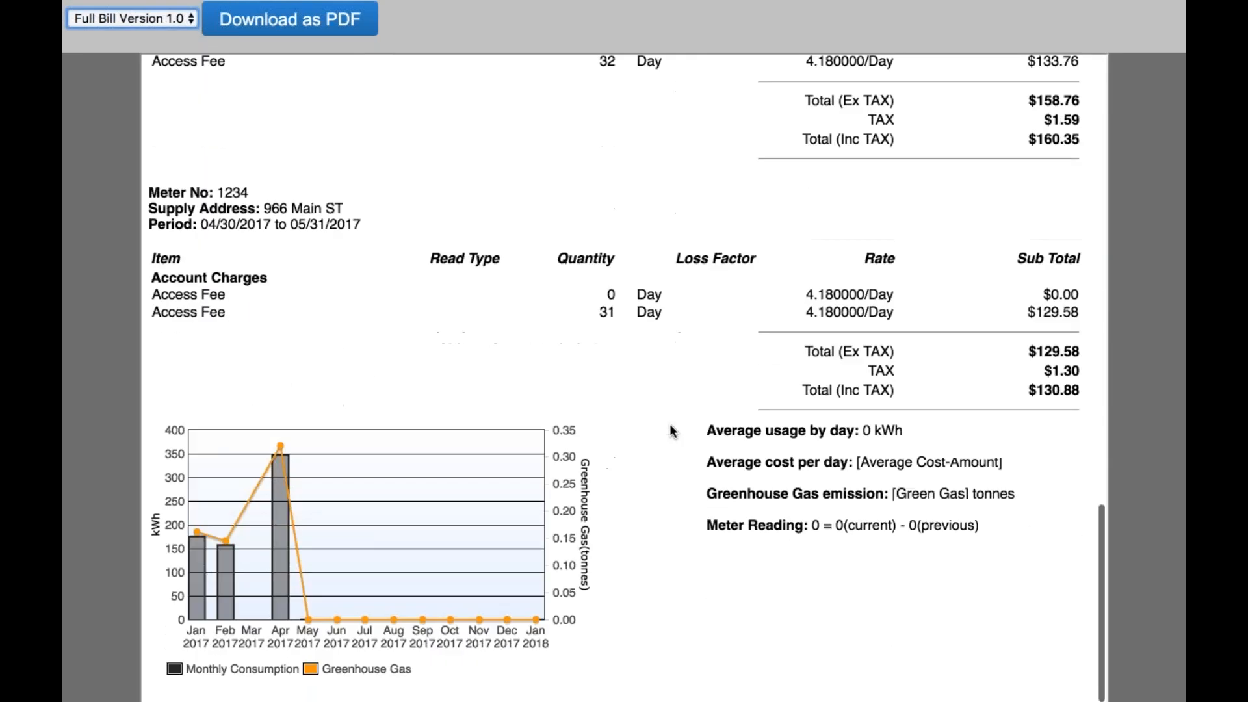
scroll(651, 399, "up", 17)
left_click(146, 18)
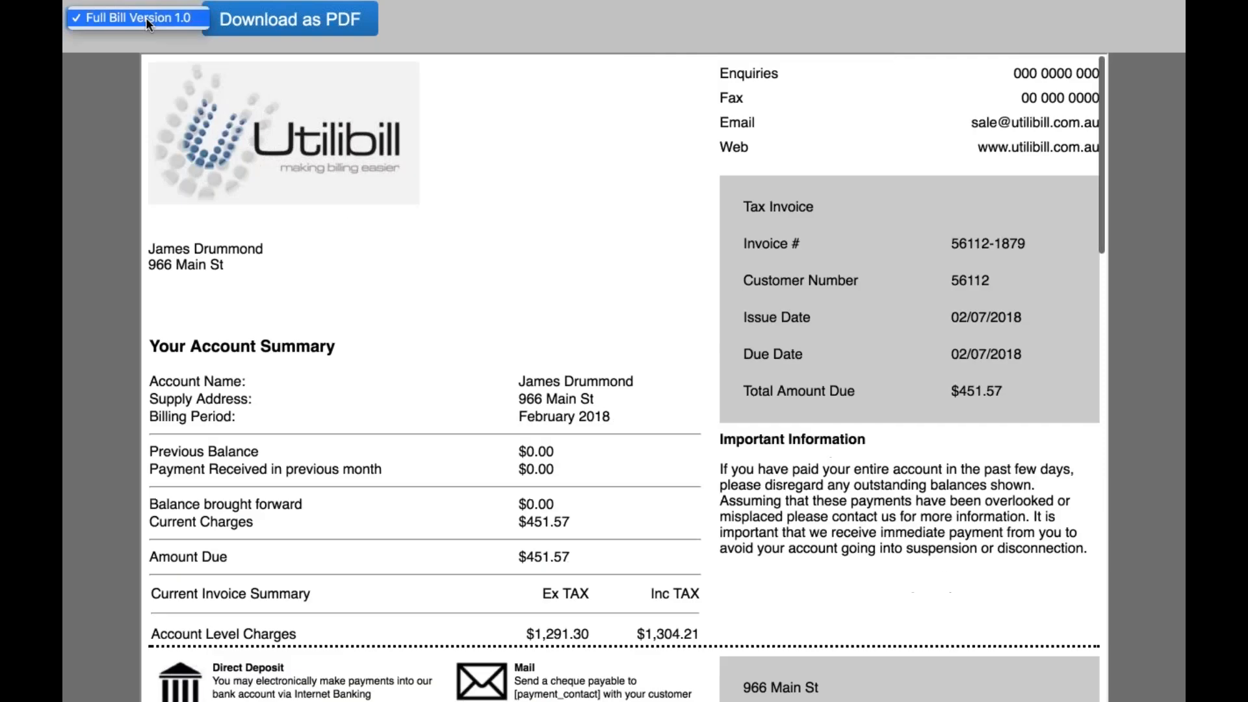
left_click(222, 124)
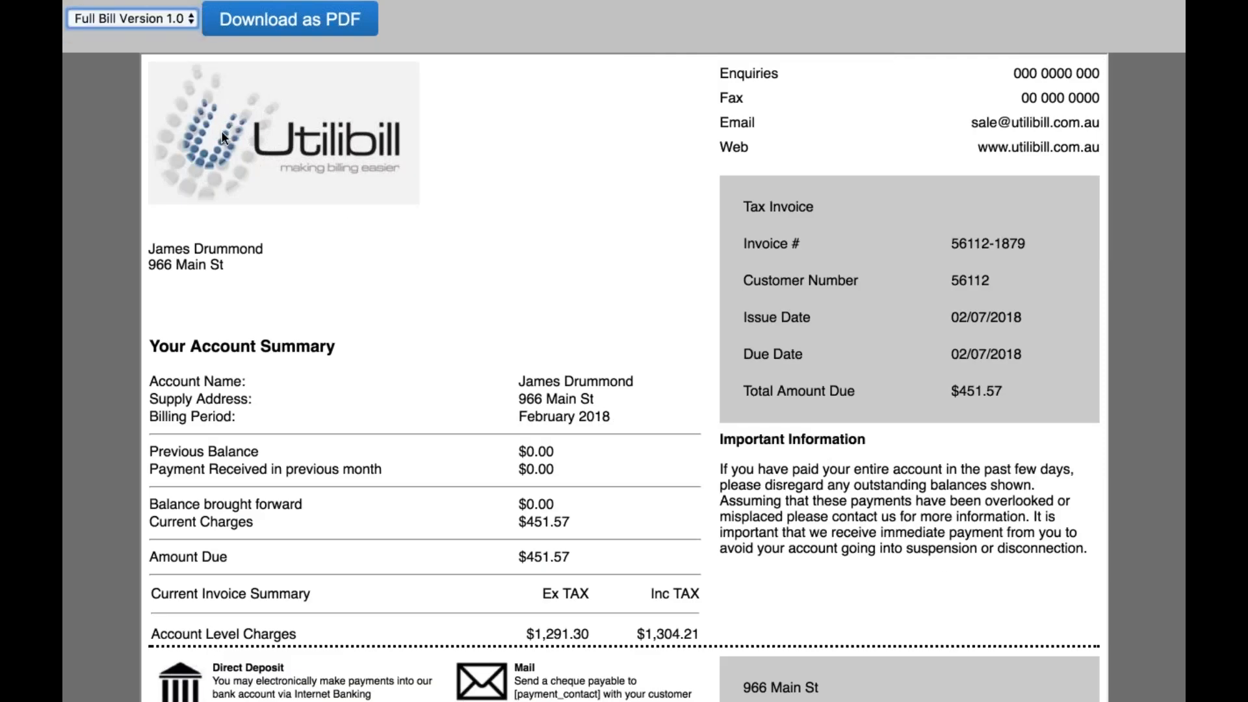
left_click(143, 76)
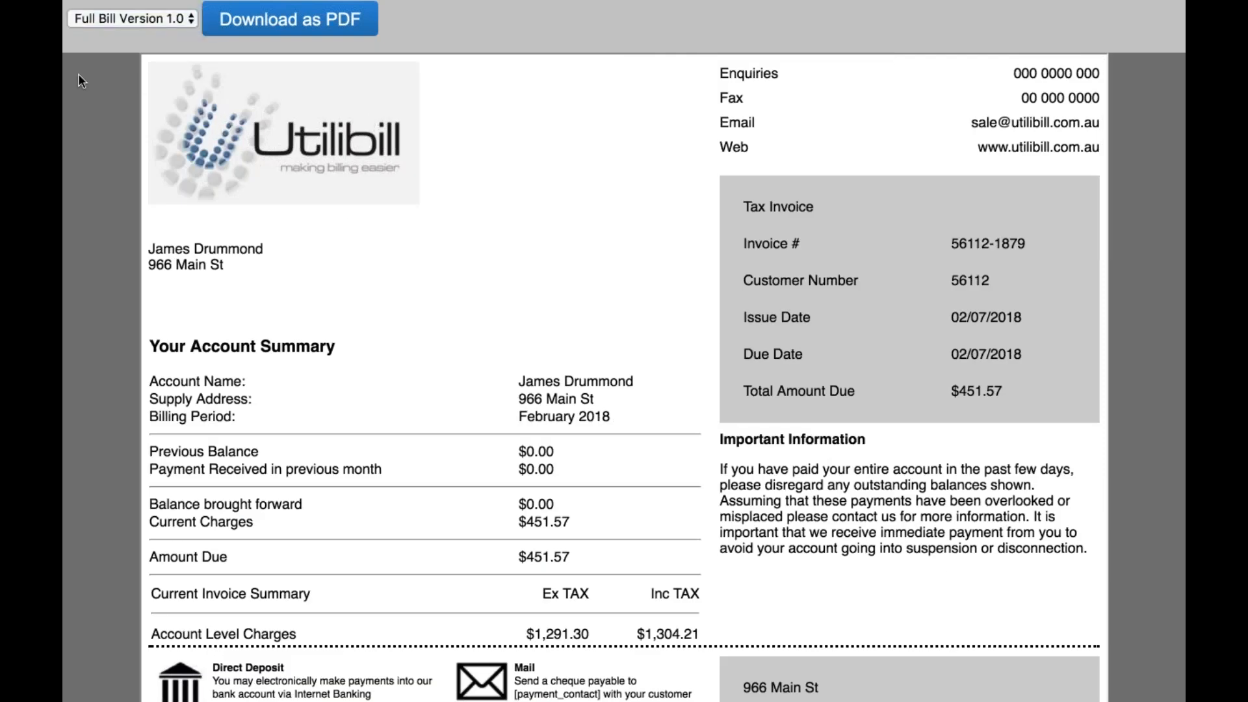
- Close the bill viewer and return to the outbox items list
left_click(83, 5)
left_click(509, 241)
mouse_move(357, 3)
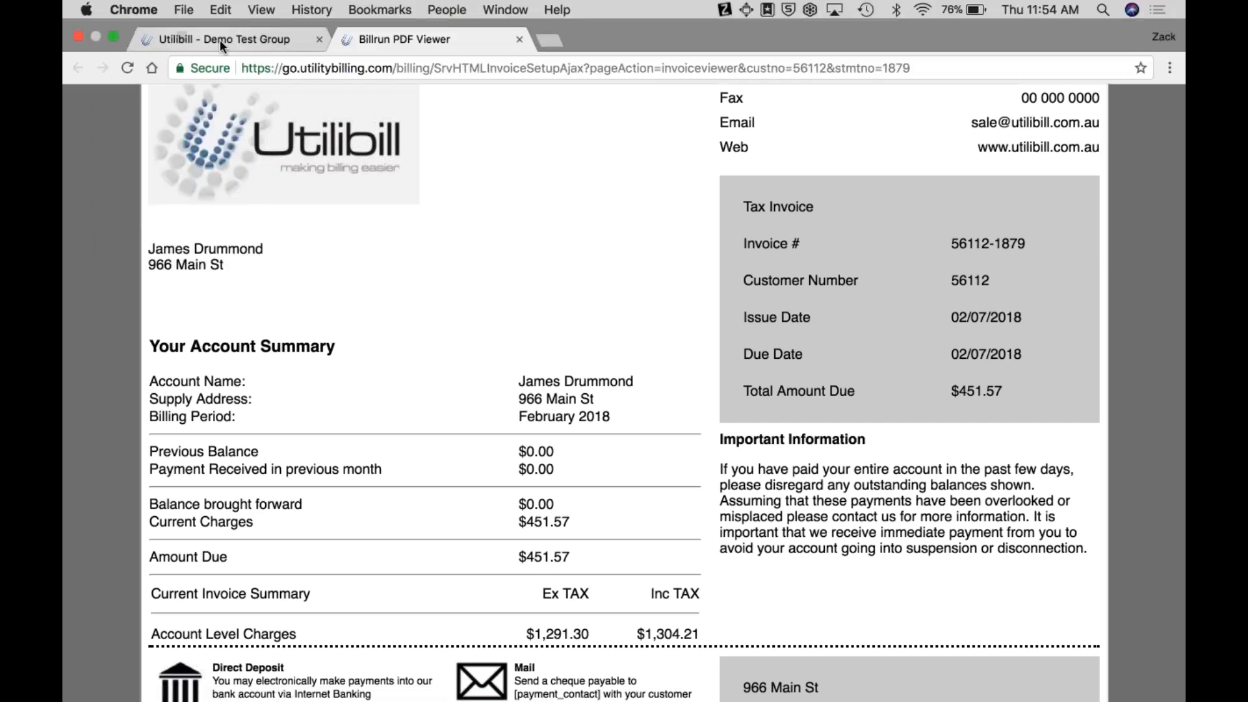
left_click(520, 40)
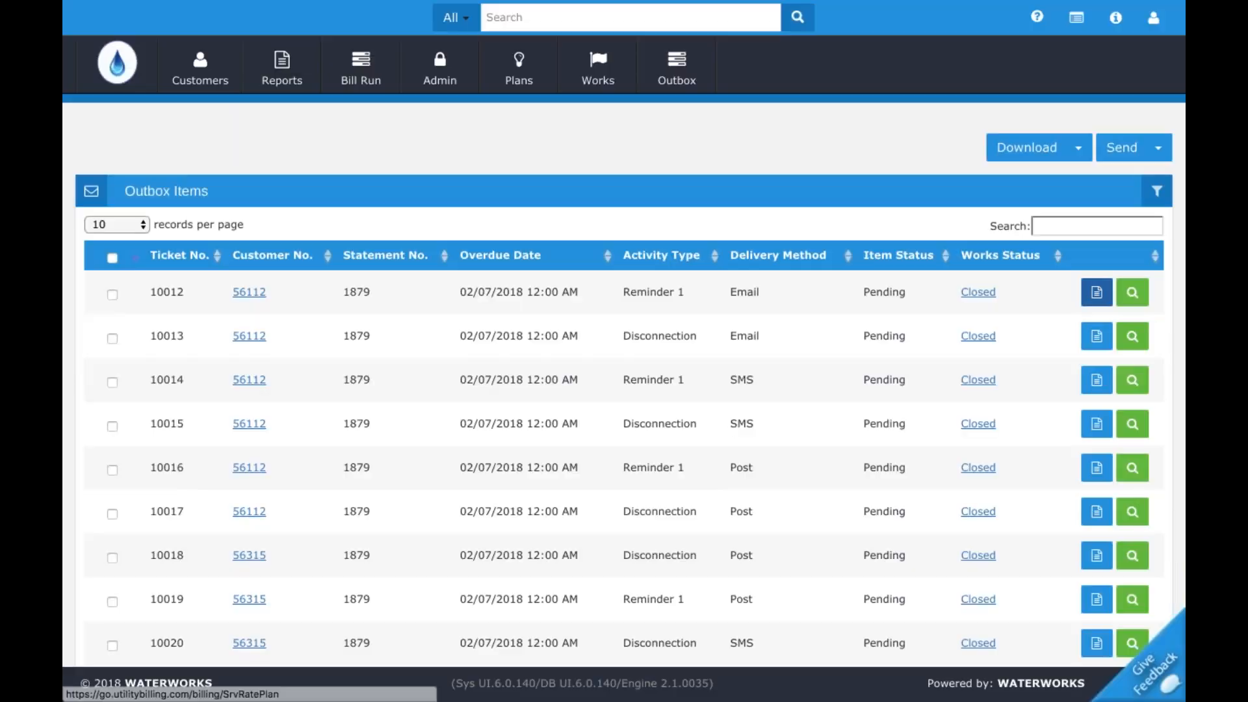
- Preview the email message of the first outbox item, read it through to the footer, and close the preview
left_click(1132, 293)
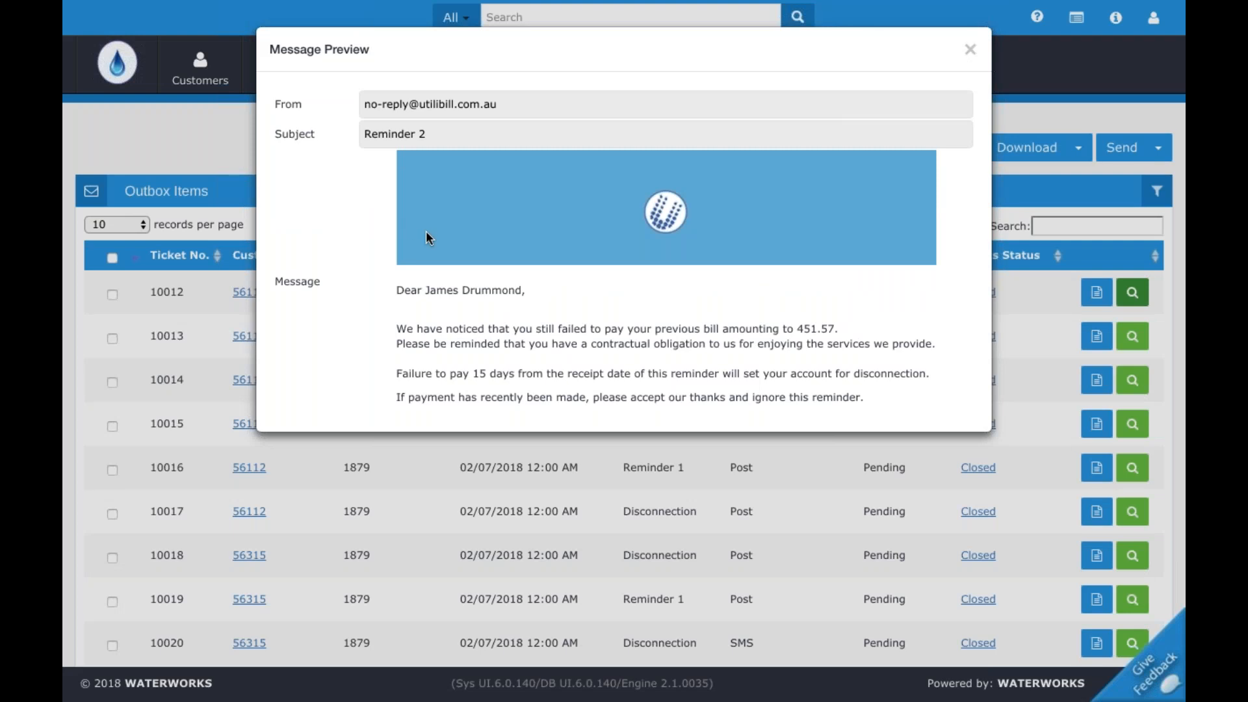
scroll(426, 231, "down", 2)
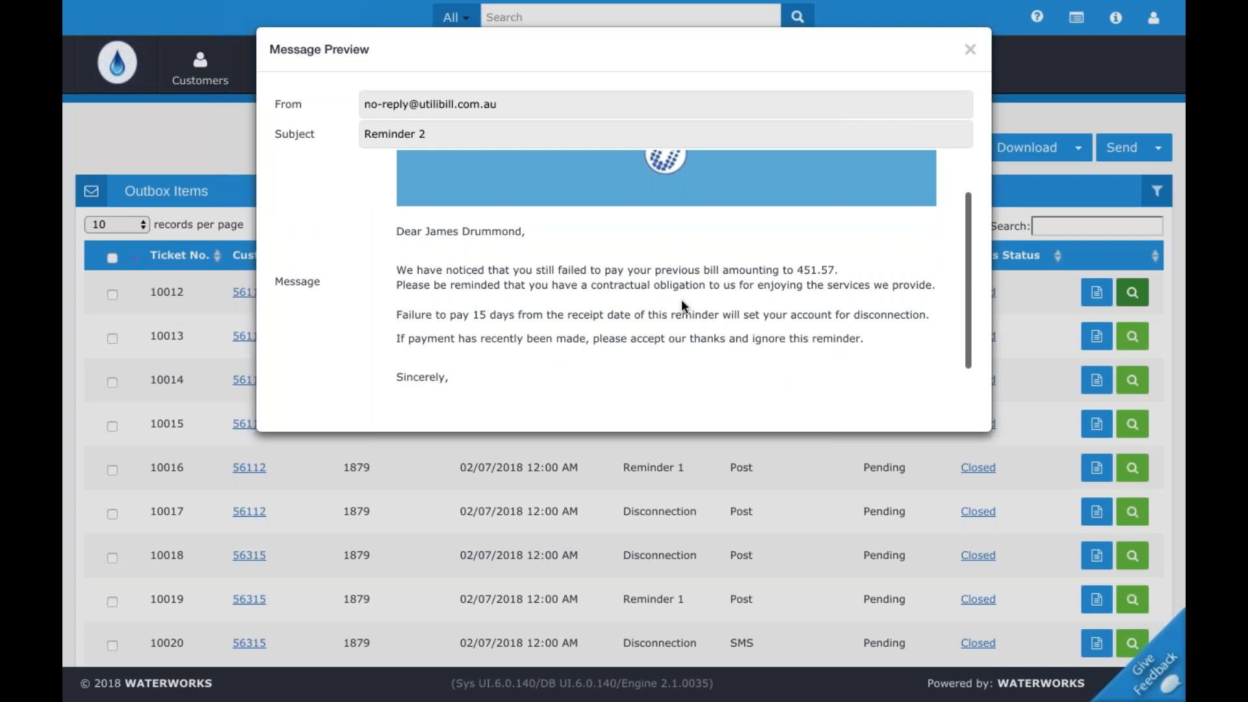
scroll(727, 356, "down", 1)
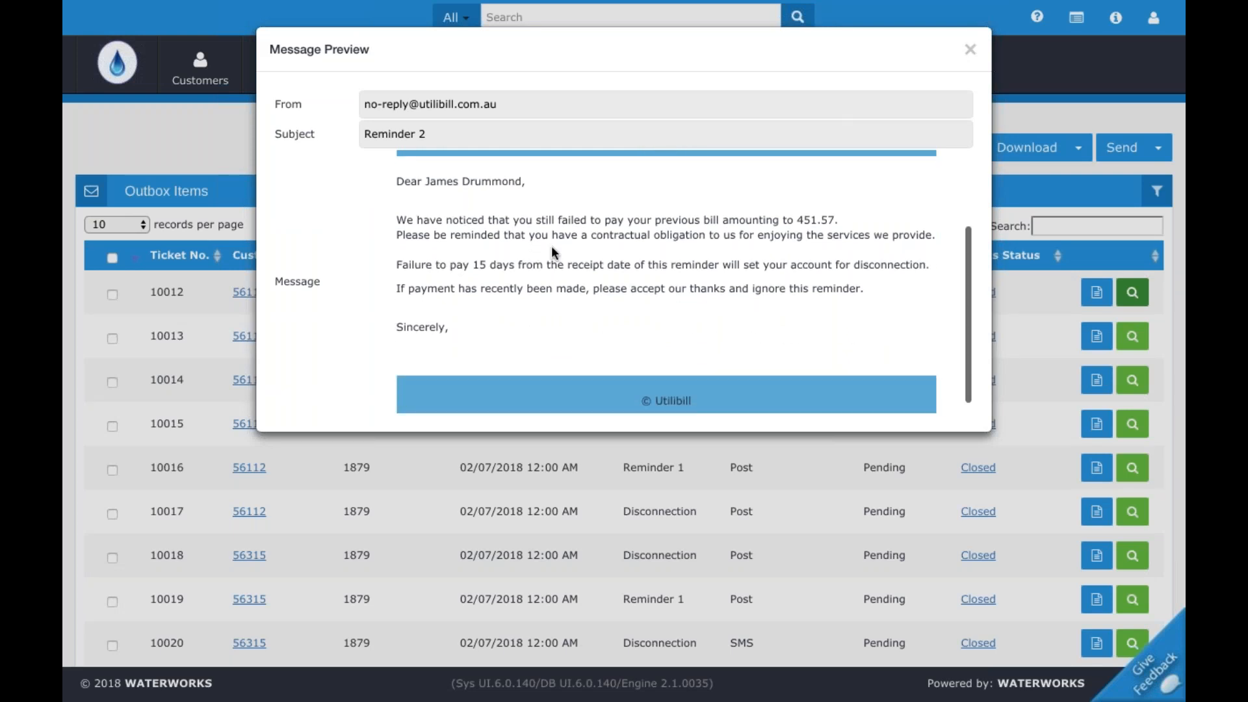
scroll(666, 280, "up", 3)
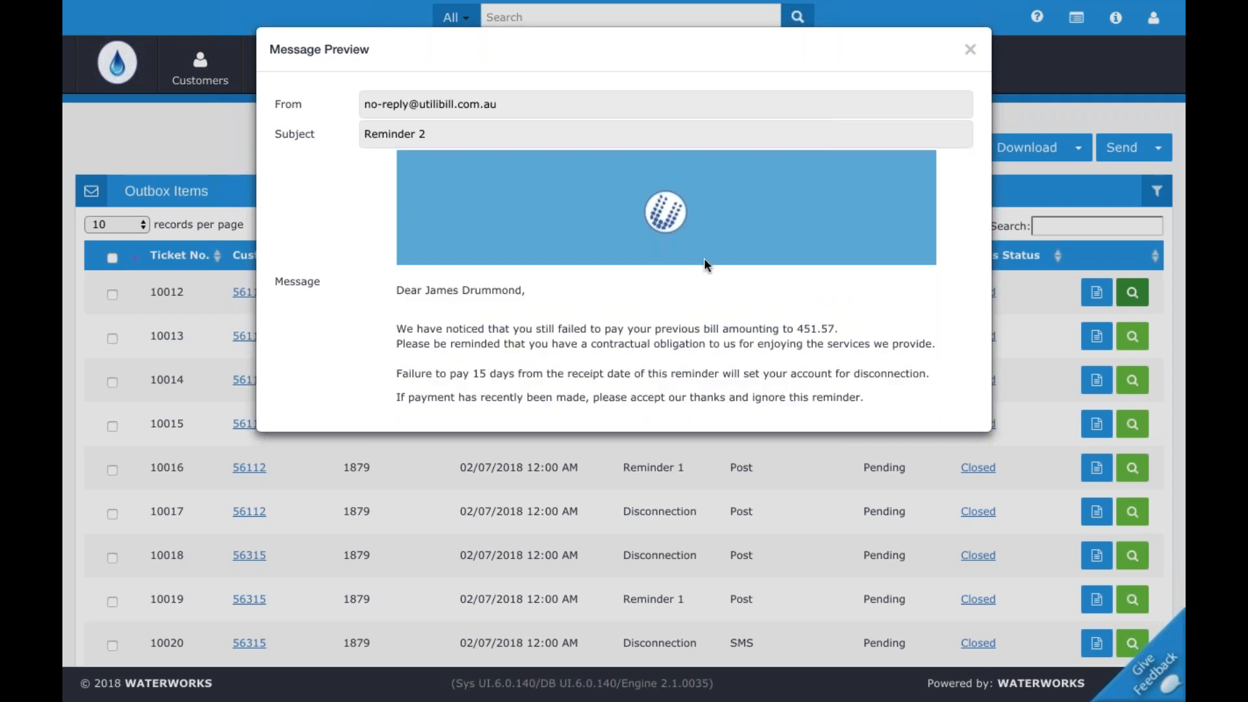
left_click(971, 51)
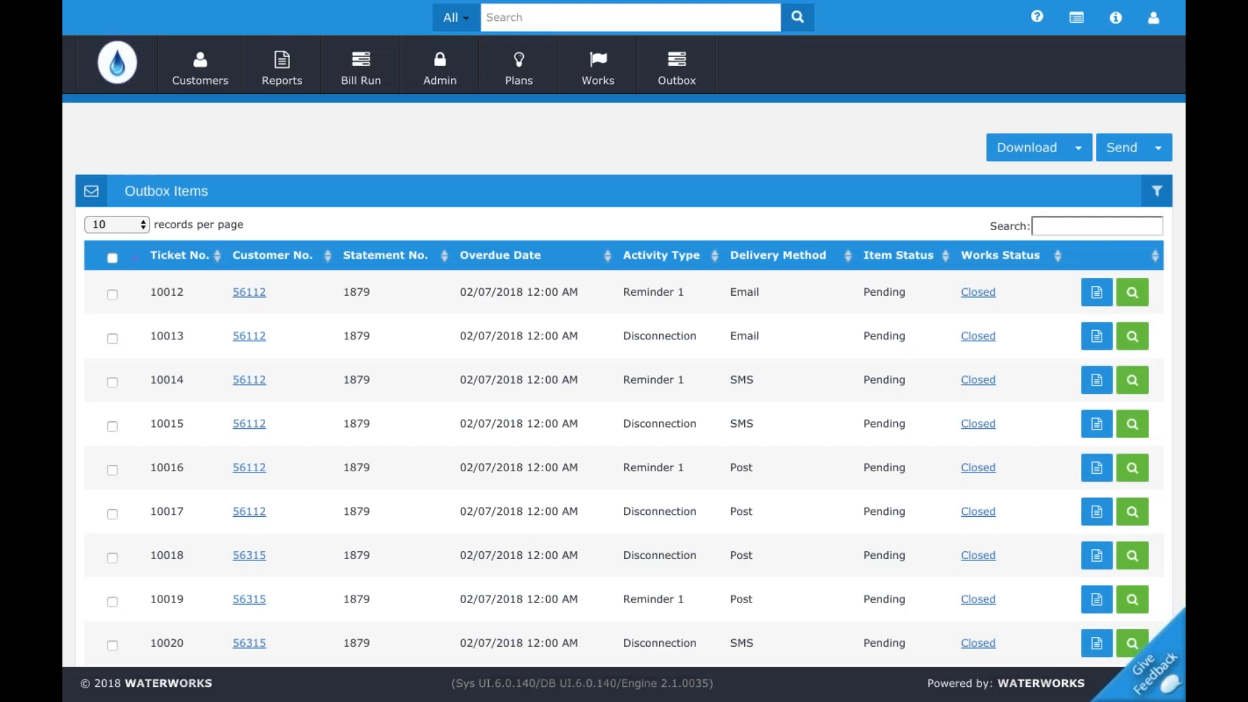